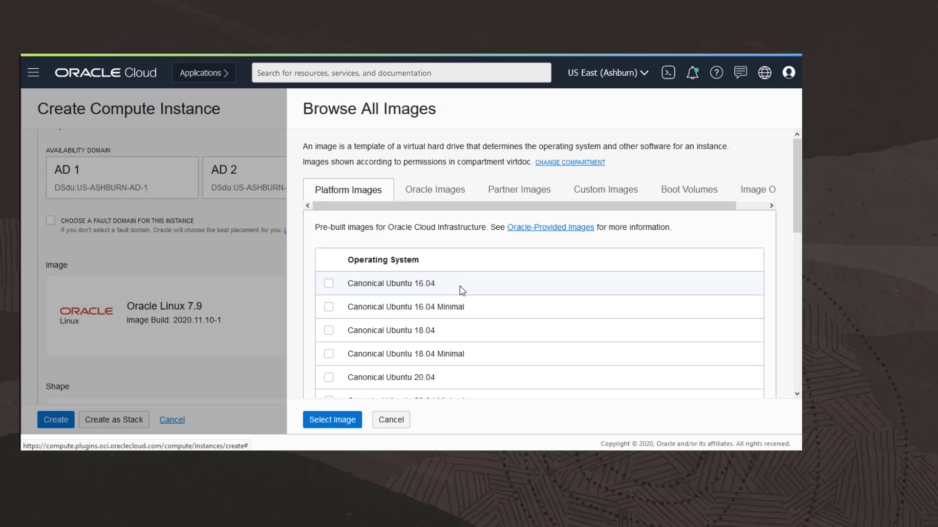
Step: Choose Oracle Linux KVM Image from the Oracle images, accepting its terms and restrictions, as the instance's image
{"action": "left_click", "coordinate": [441, 194]}
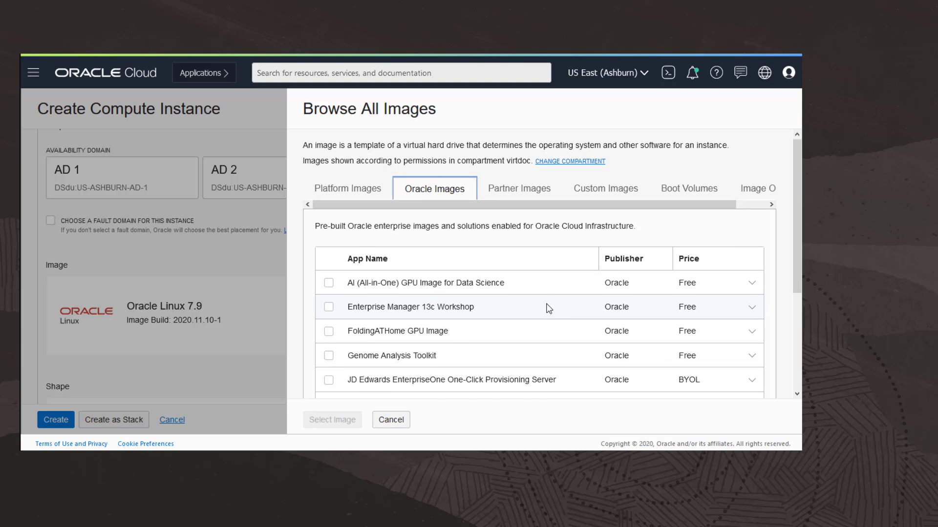
{"action": "scroll", "coordinate": [547, 307], "scroll_direction": "down", "scroll_amount": 2}
{"action": "scroll", "coordinate": [549, 308], "scroll_direction": "down", "scroll_amount": 3}
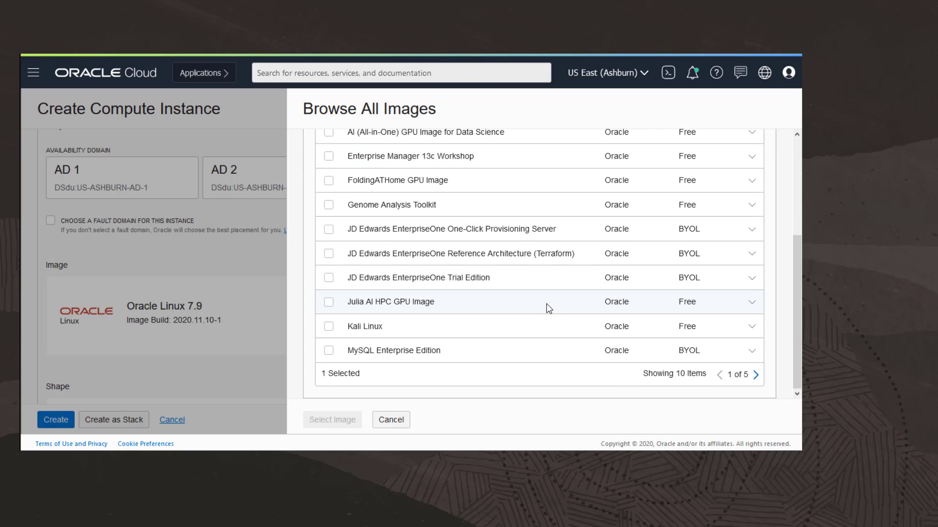
{"action": "left_click", "coordinate": [756, 376]}
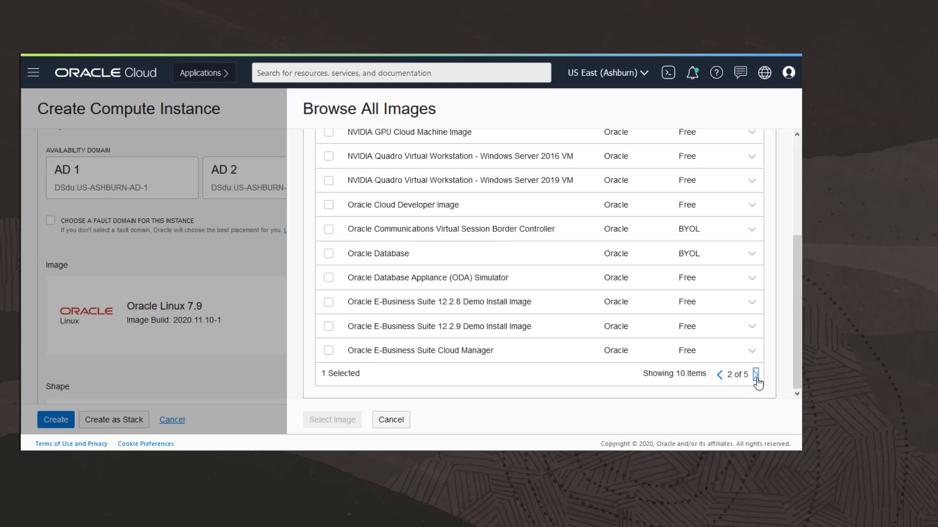
{"action": "left_click", "coordinate": [756, 375]}
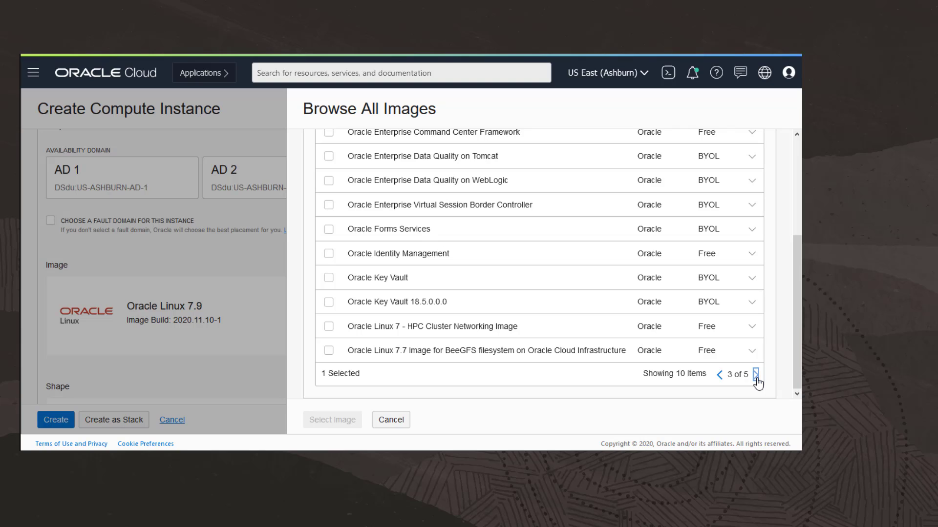
{"action": "left_click", "coordinate": [756, 375]}
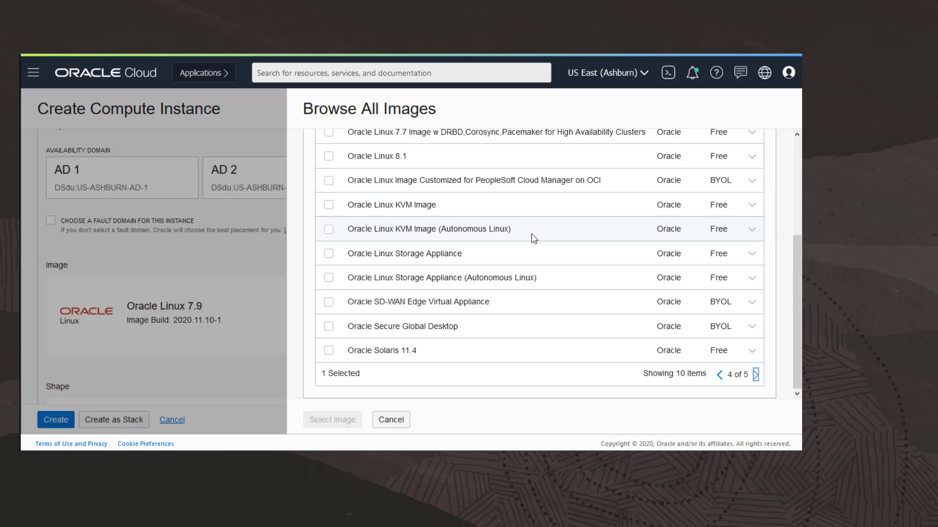
{"action": "left_click", "coordinate": [329, 205]}
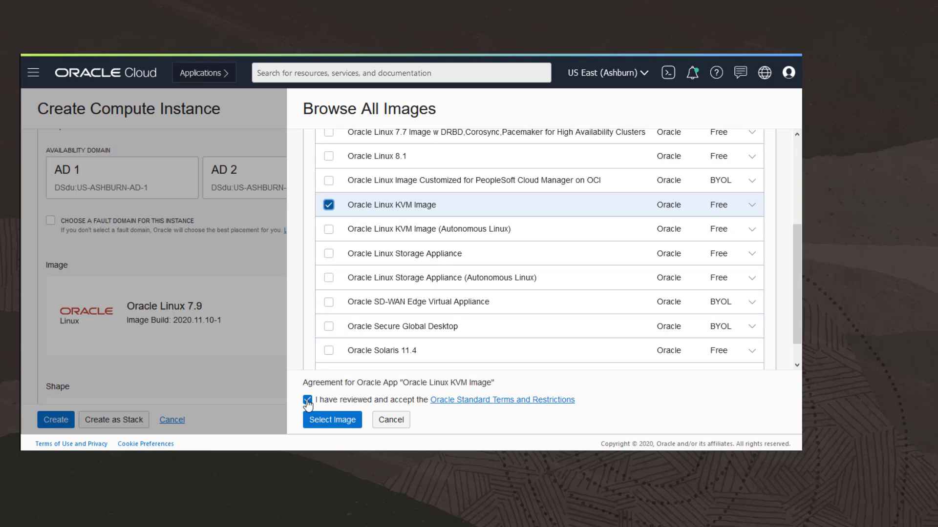
{"action": "left_click", "coordinate": [335, 423]}
Step: Set the instance's existing virtual cloud network to VCN-192
{"action": "scroll", "coordinate": [373, 337], "scroll_direction": "down", "scroll_amount": 3}
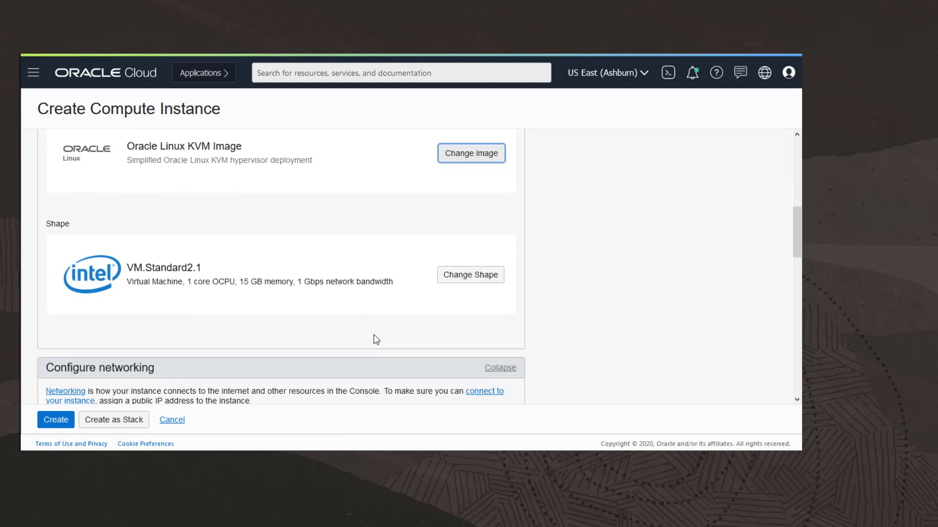
{"action": "scroll", "coordinate": [374, 336], "scroll_direction": "down", "scroll_amount": 1}
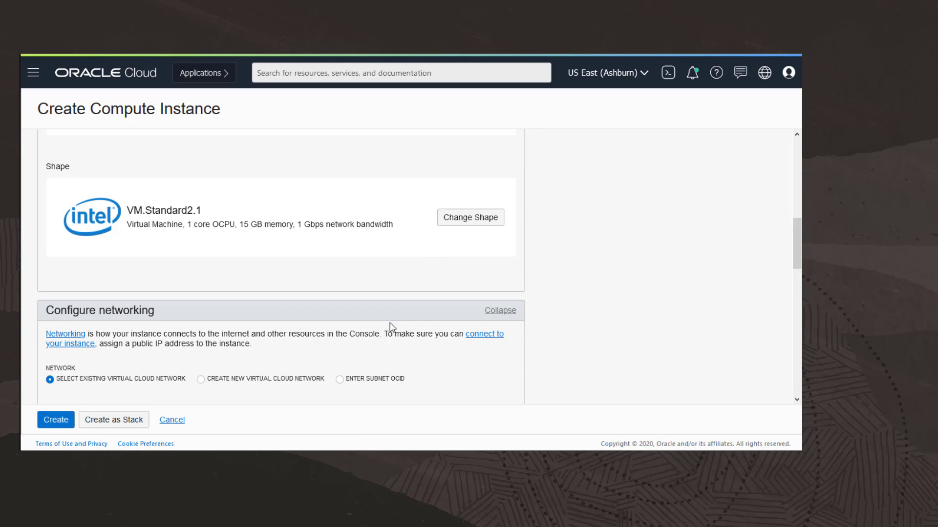
{"action": "scroll", "coordinate": [384, 346], "scroll_direction": "down", "scroll_amount": 3}
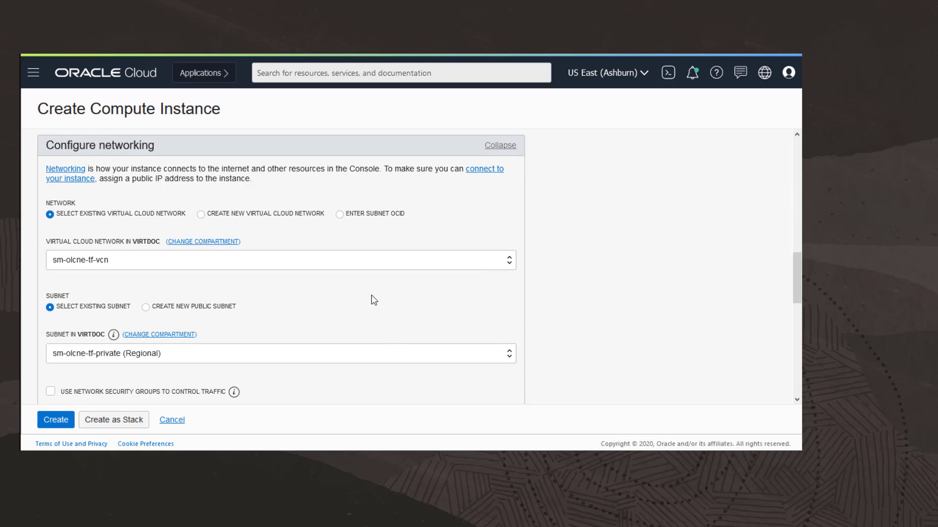
{"action": "left_click", "coordinate": [508, 262]}
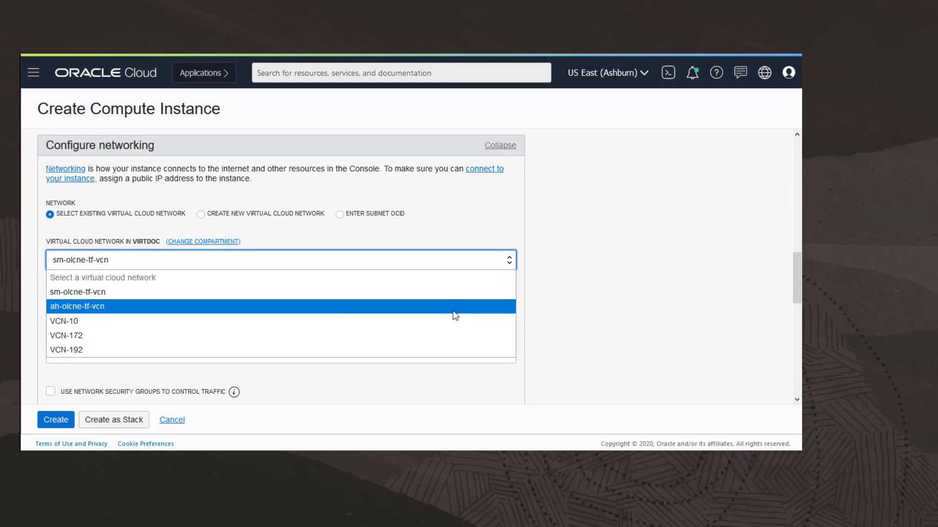
{"action": "left_click", "coordinate": [438, 351]}
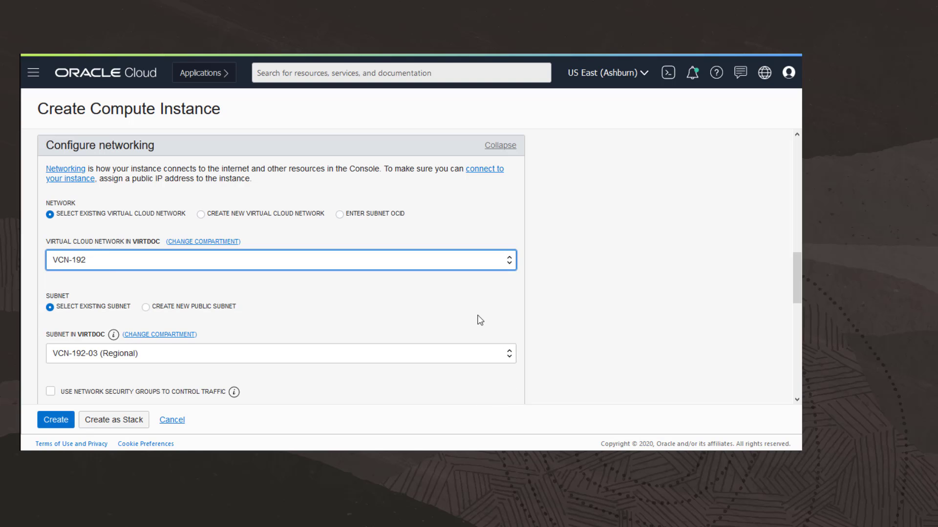
Step: Add the public key file id_rsa-o2c-olv.pub from the Documents key folder as the SSH key and create the compute instance
{"action": "scroll", "coordinate": [466, 313], "scroll_direction": "down", "scroll_amount": 3}
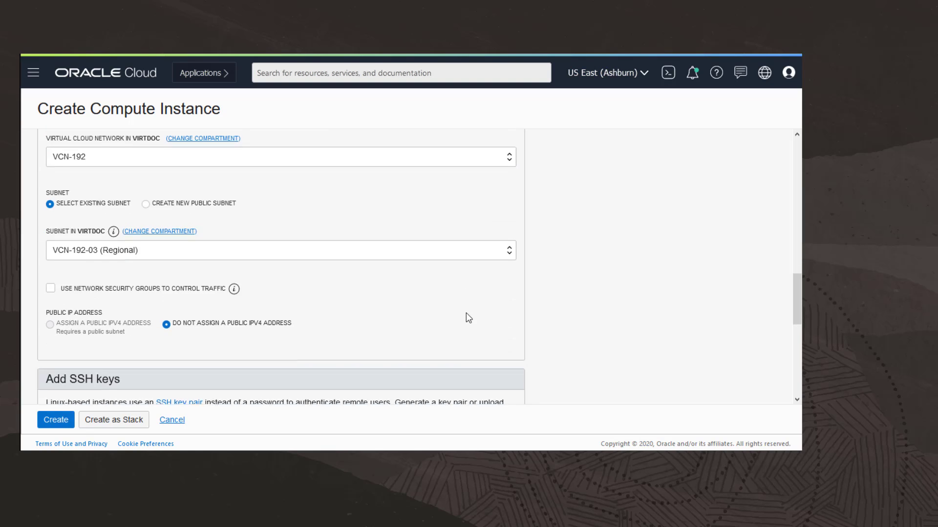
{"action": "scroll", "coordinate": [466, 314], "scroll_direction": "down", "scroll_amount": 4}
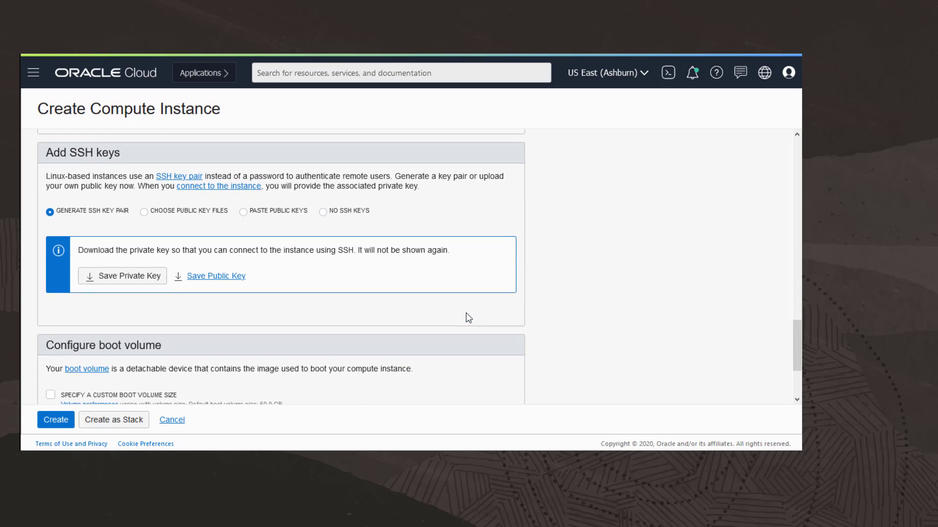
{"action": "left_click", "coordinate": [168, 213]}
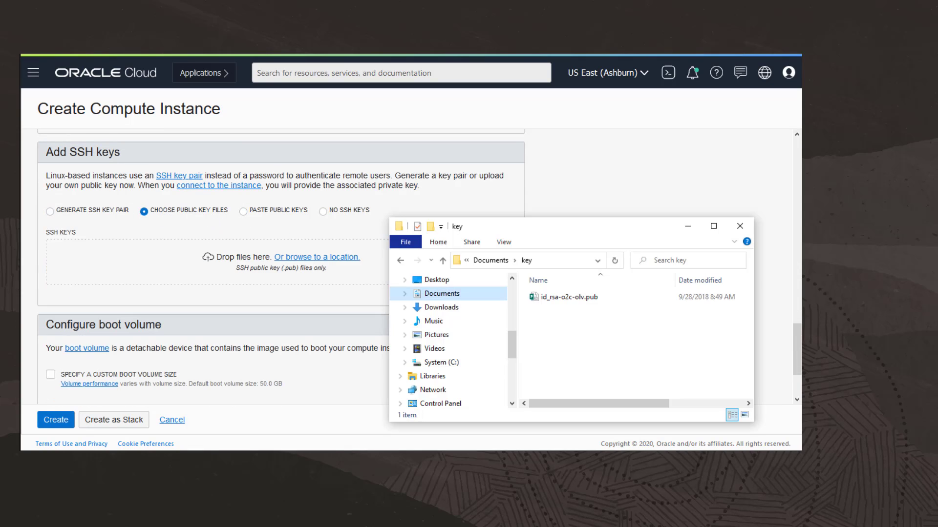
{"action": "left_click", "coordinate": [573, 300]}
{"action": "left_click_drag", "start_coordinate": [574, 302], "coordinate": [145, 276]}
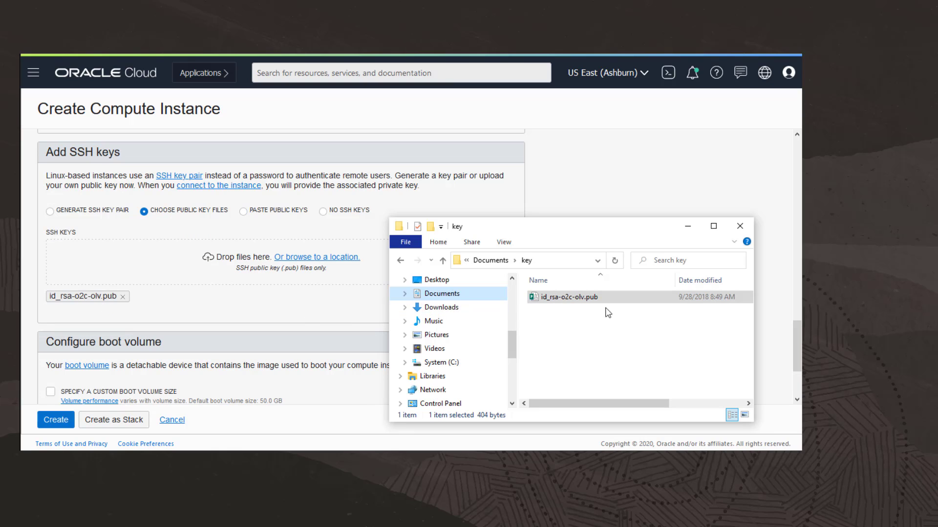
{"action": "left_click", "coordinate": [688, 225]}
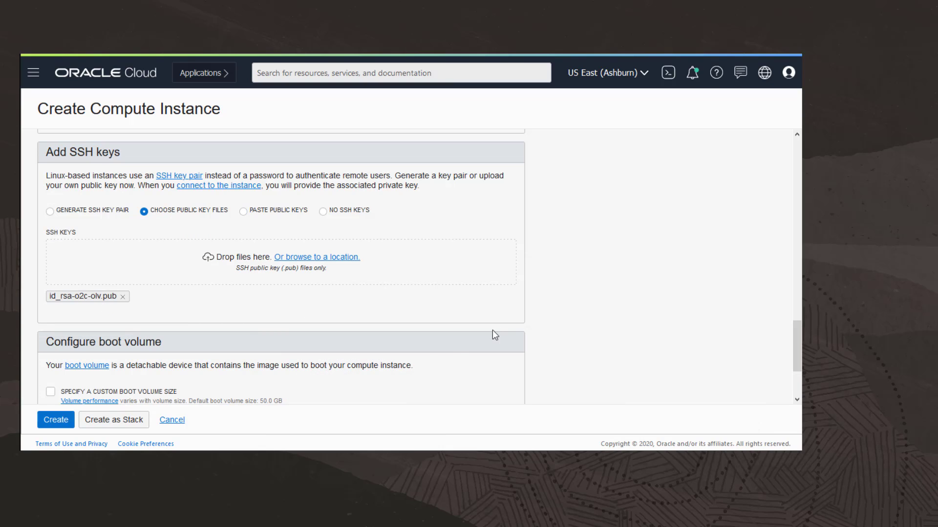
{"action": "scroll", "coordinate": [418, 366], "scroll_direction": "down", "scroll_amount": 3}
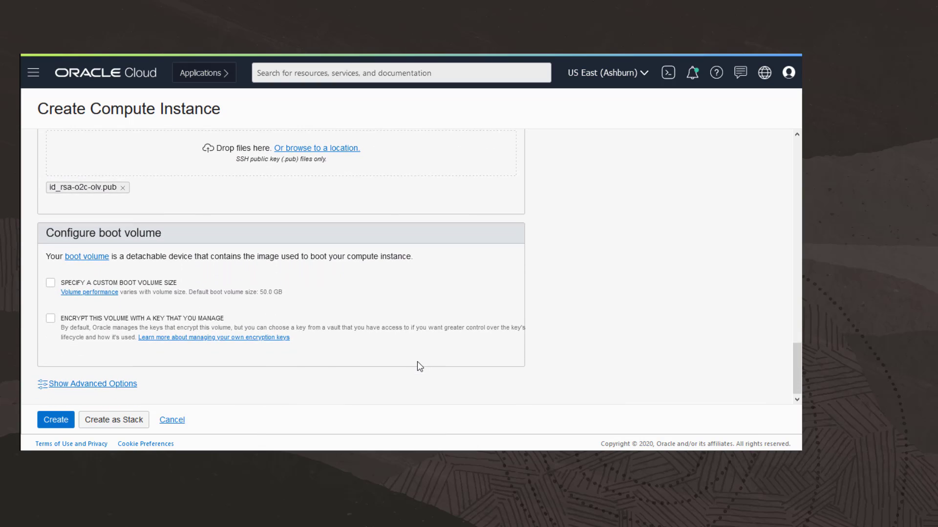
{"action": "left_click", "coordinate": [57, 421]}
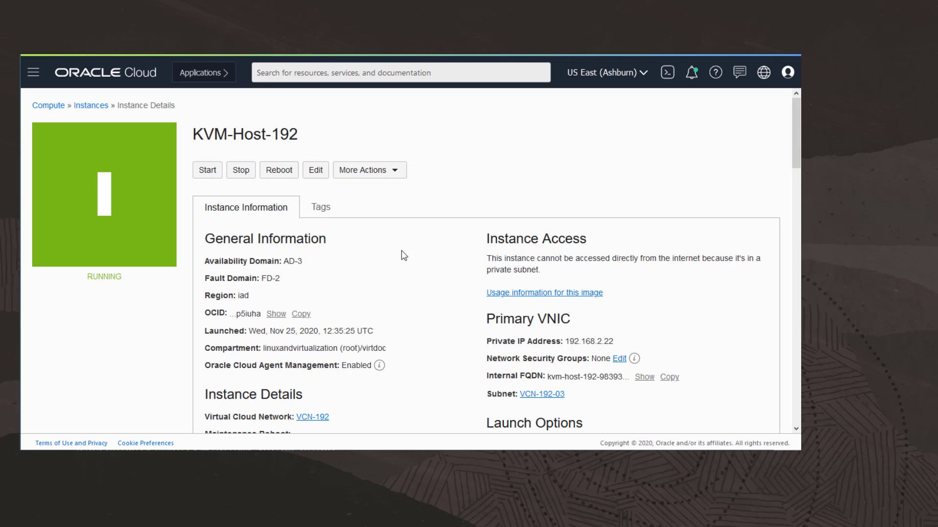
Step: Review the KVM-Host-192 instance's details and check its attached block volumes
{"action": "scroll", "coordinate": [415, 307], "scroll_direction": "down", "scroll_amount": 9}
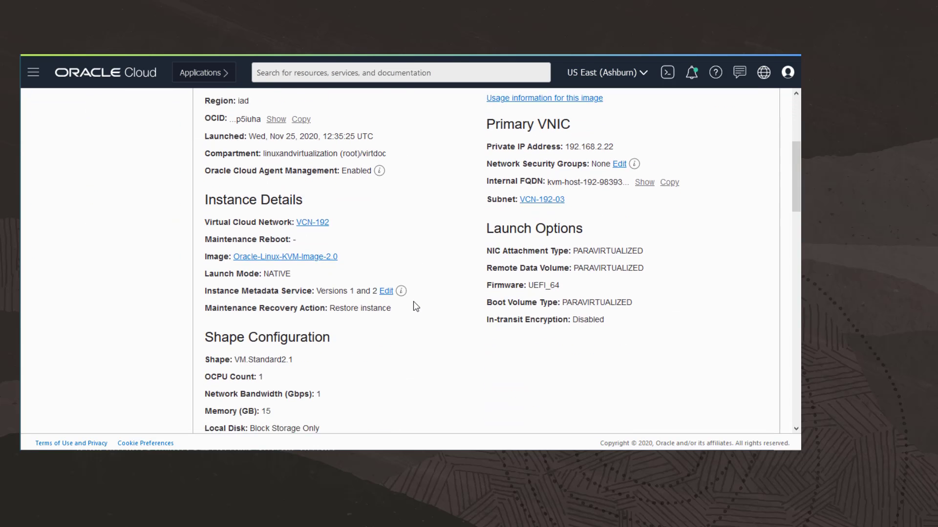
{"action": "scroll", "coordinate": [416, 306], "scroll_direction": "down", "scroll_amount": 3}
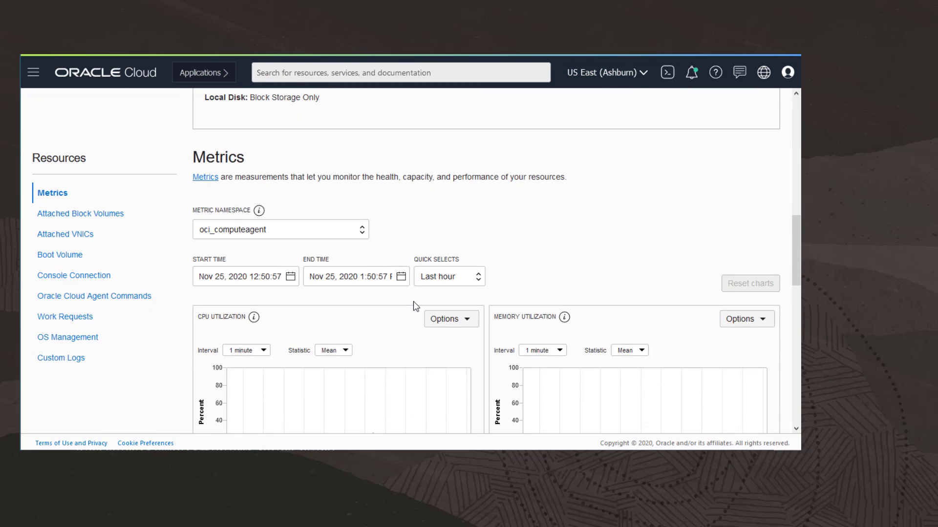
{"action": "left_click", "coordinate": [70, 214]}
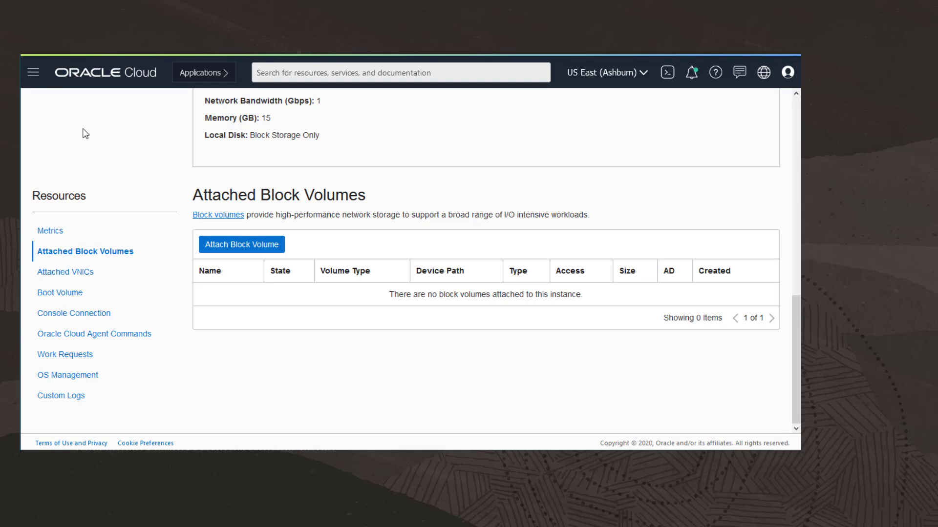
Step: Start a new block volume named KVM-guest-192-01 in availability domain DSdu:US-ASHBURN-AD-3
{"action": "left_click", "coordinate": [34, 74]}
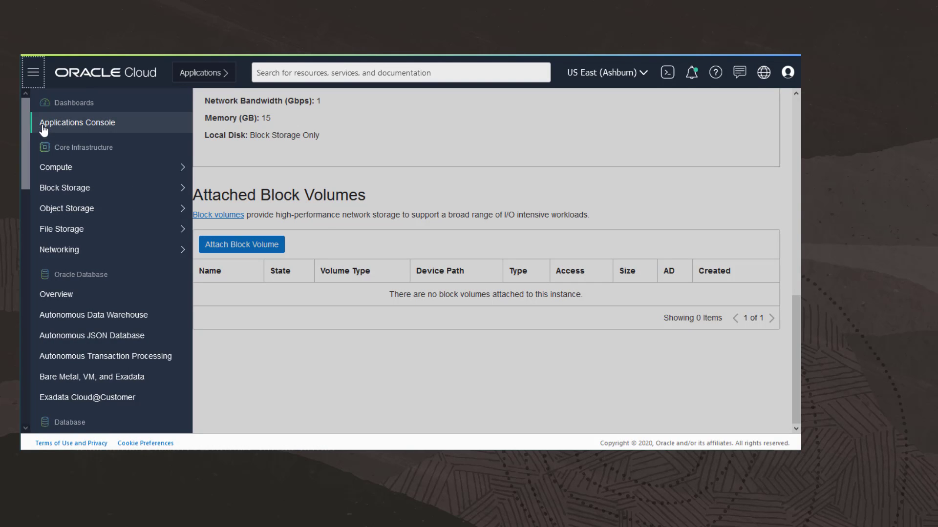
{"action": "mouse_move", "coordinate": [77, 194]}
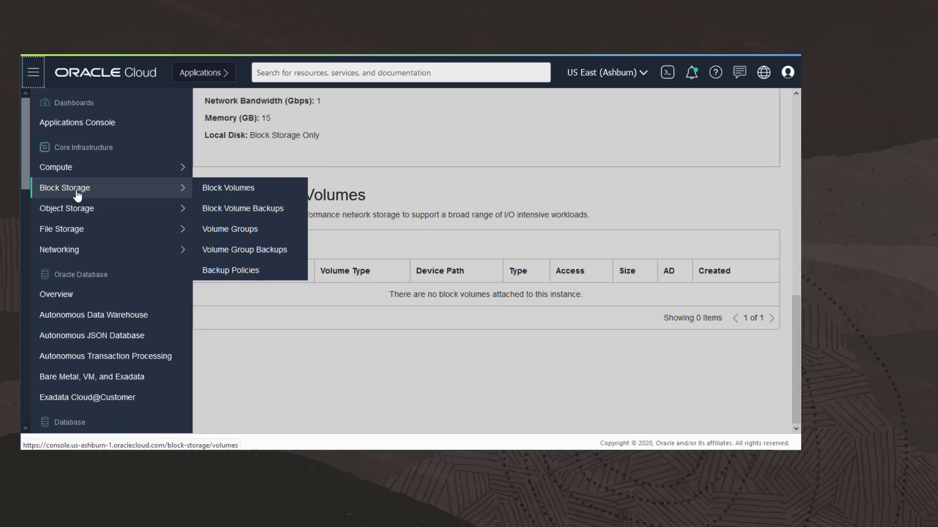
{"action": "left_click", "coordinate": [240, 195]}
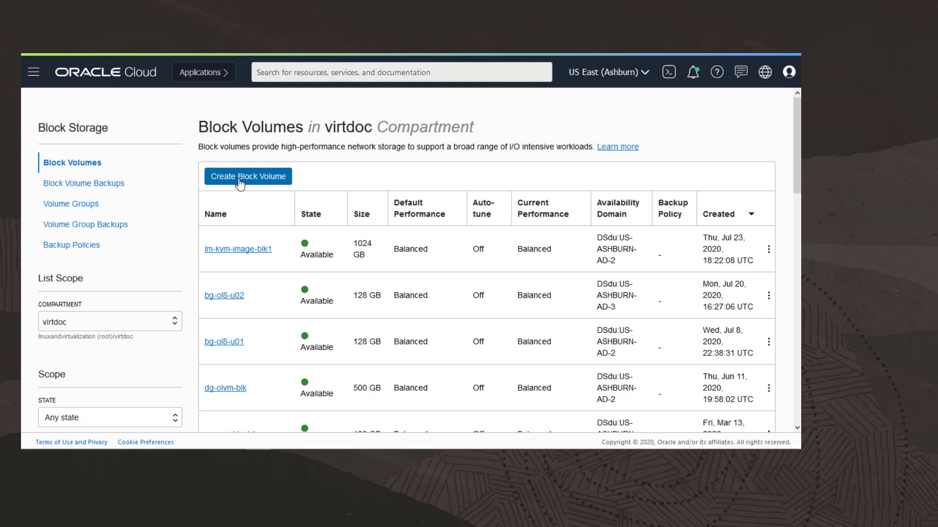
{"action": "left_click", "coordinate": [240, 178]}
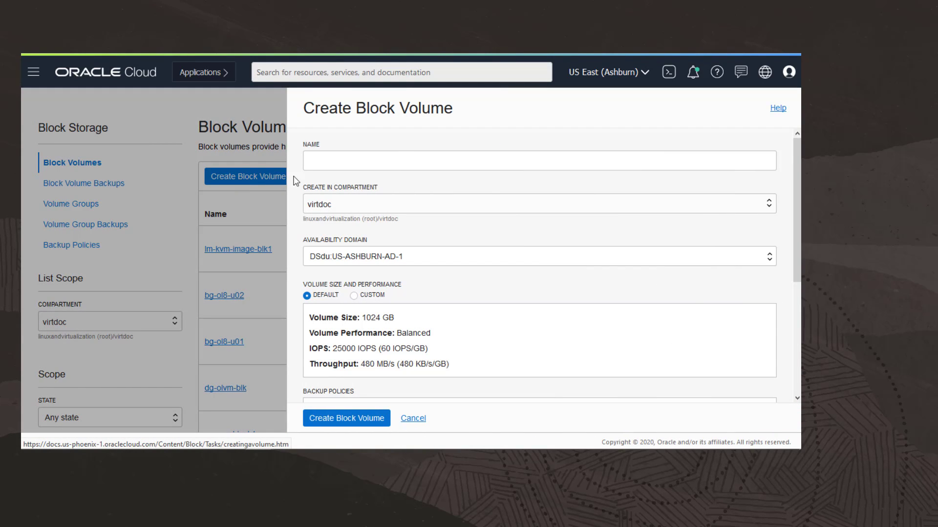
{"action": "left_click", "coordinate": [339, 161]}
{"action": "type", "text": "KVM-guest-192-01"}
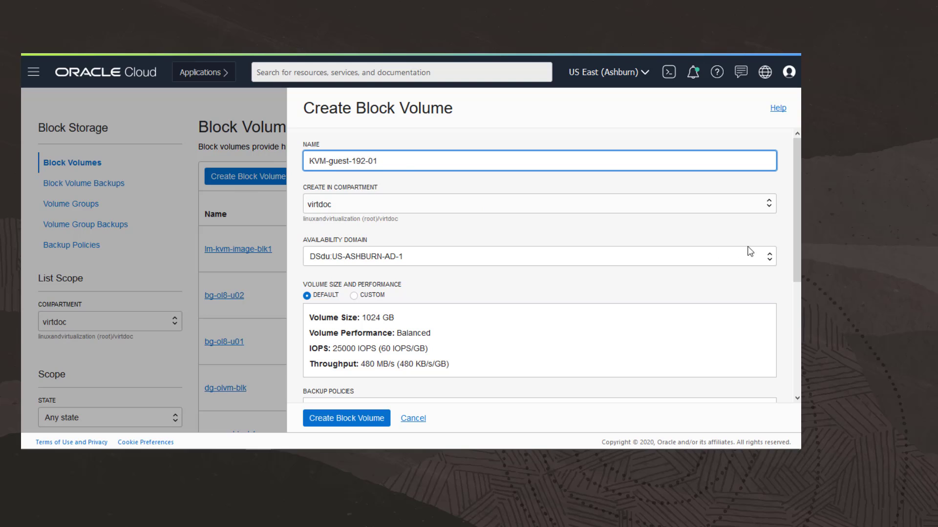
{"action": "left_click", "coordinate": [768, 257]}
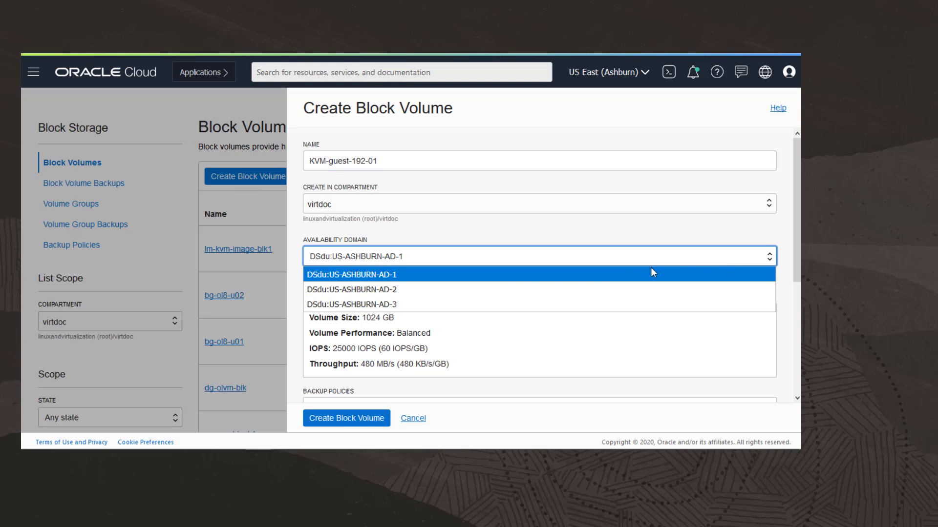
{"action": "left_click", "coordinate": [442, 308]}
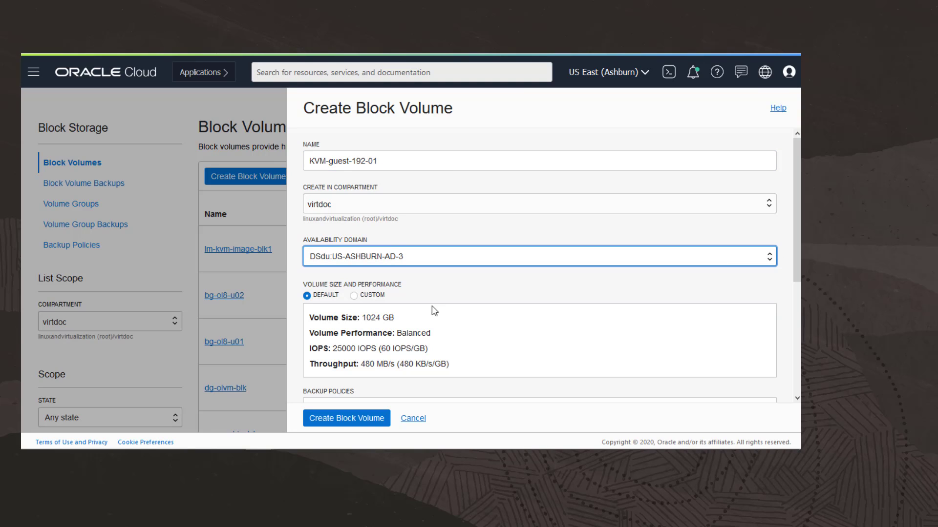
Step: Set a custom volume size of 50 GB and create the block volume
{"action": "left_click", "coordinate": [353, 296]}
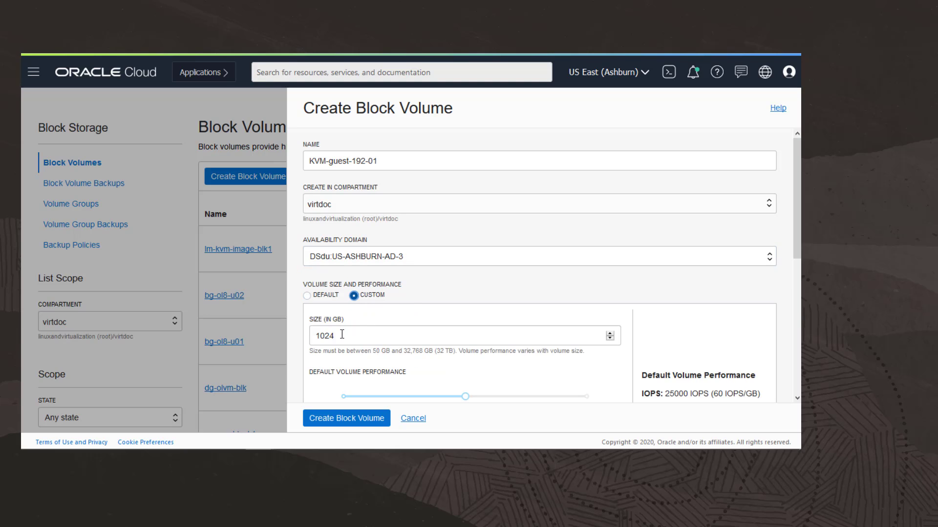
{"action": "left_click_drag", "start_coordinate": [342, 335], "coordinate": [304, 342]}
{"action": "type", "text": "50"}
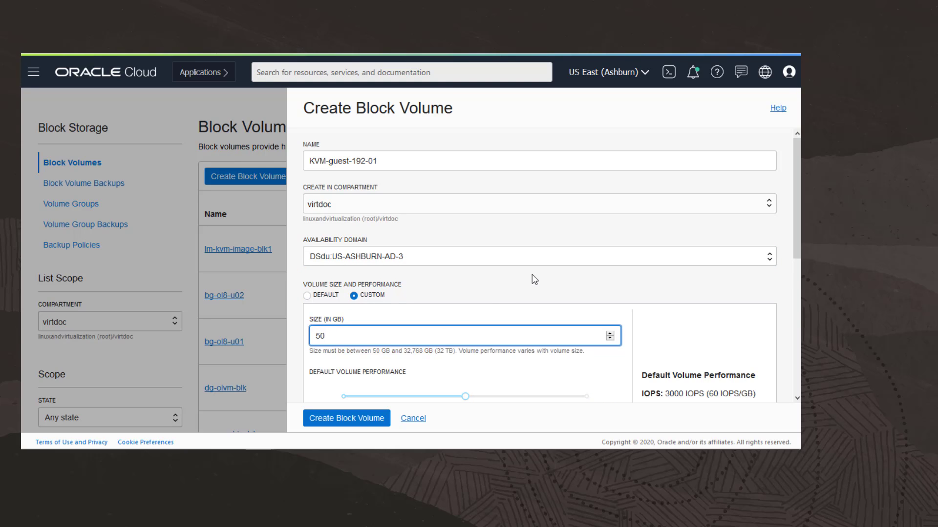
{"action": "scroll", "coordinate": [527, 254], "scroll_direction": "down", "scroll_amount": 2}
{"action": "scroll", "coordinate": [527, 269], "scroll_direction": "down", "scroll_amount": 4}
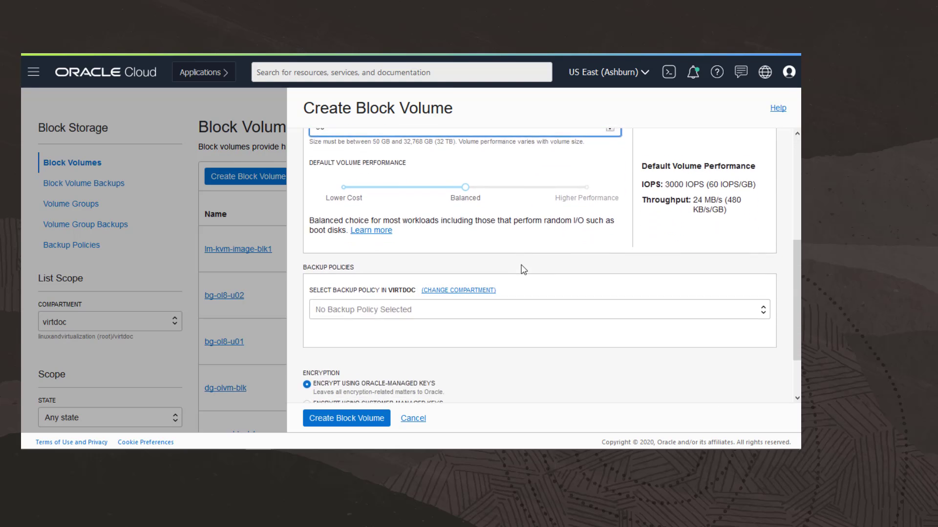
{"action": "scroll", "coordinate": [536, 269], "scroll_direction": "down", "scroll_amount": 2}
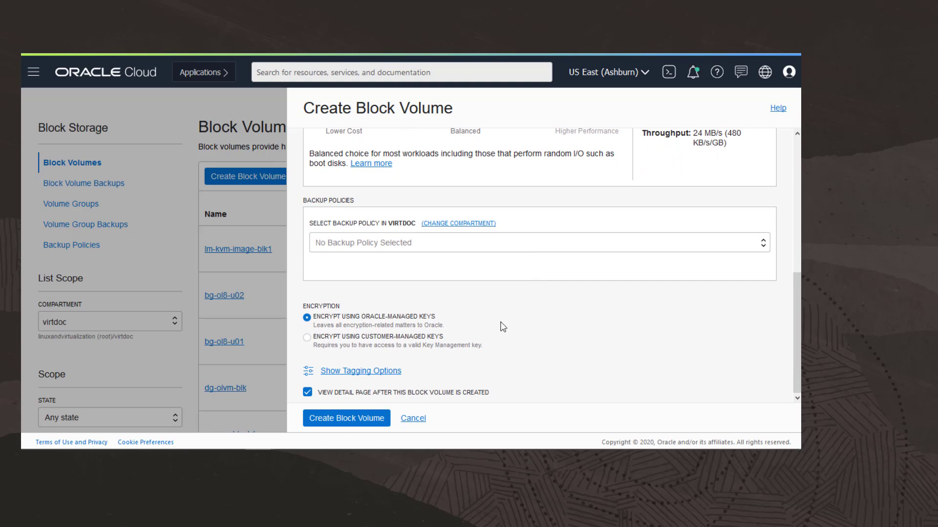
{"action": "left_click", "coordinate": [341, 420]}
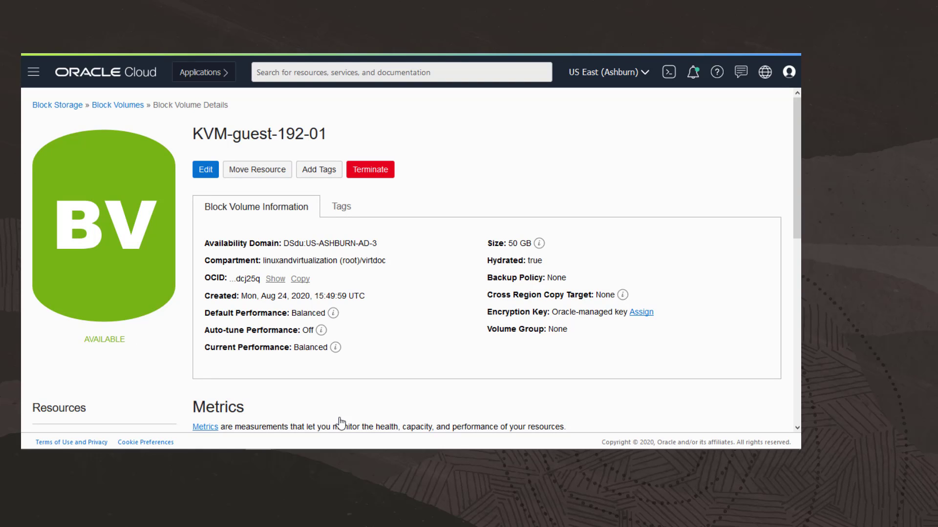
Step: Start a new block volume named cm-virtdoc-utility-volume in availability domain DSdu:US-ASHBURN-AD-3
{"action": "left_click", "coordinate": [119, 105]}
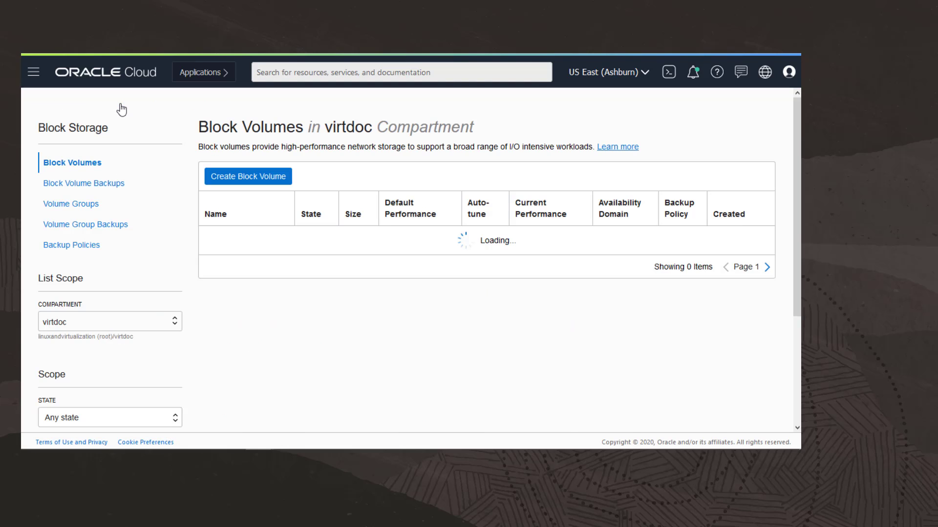
{"action": "left_click", "coordinate": [246, 180]}
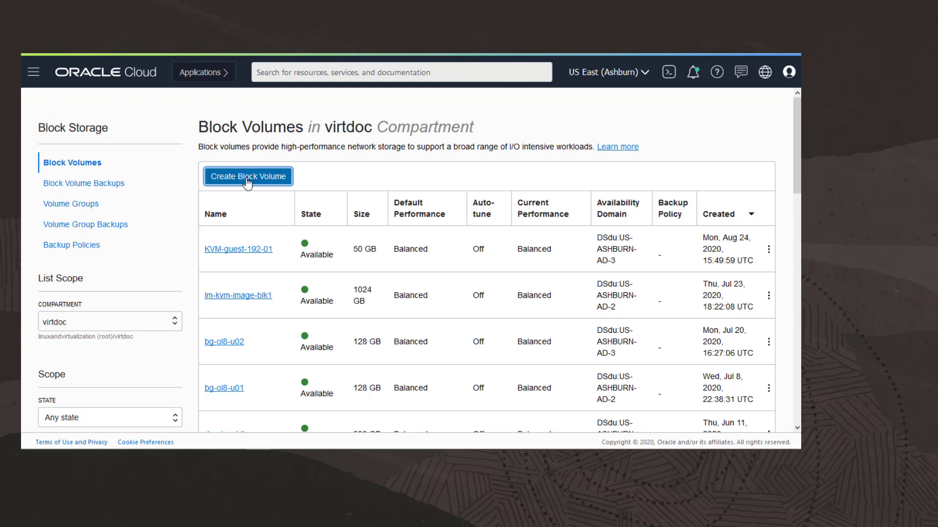
{"action": "left_click", "coordinate": [345, 160]}
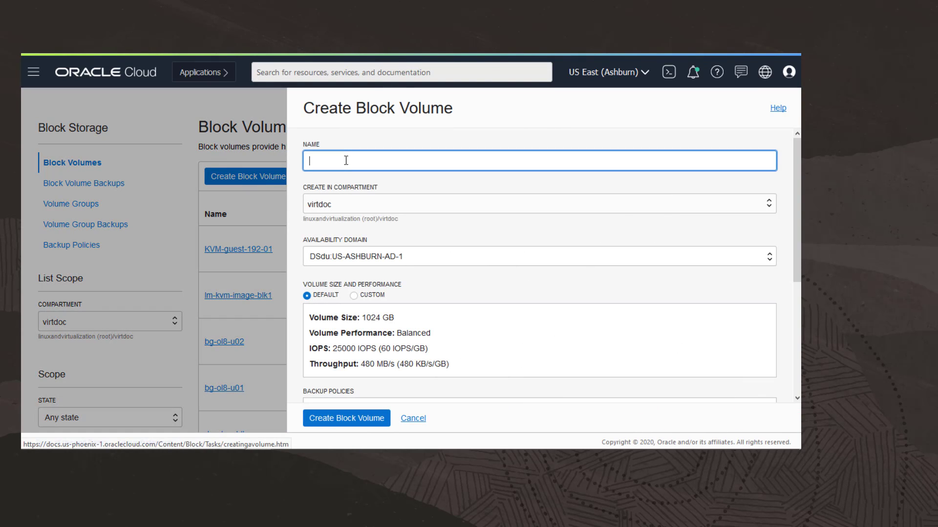
{"action": "type", "text": "cm-virtdoc-utility-volume"}
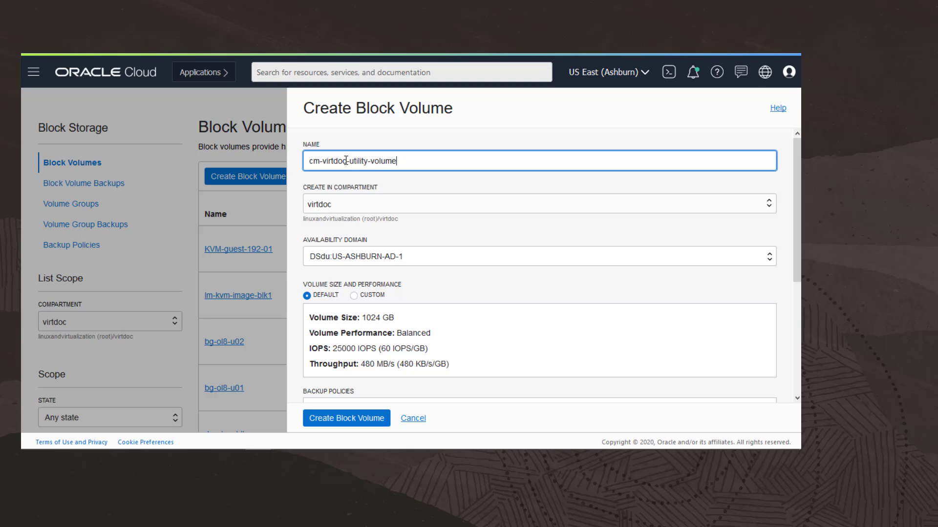
{"action": "left_click", "coordinate": [774, 260]}
{"action": "left_click", "coordinate": [433, 308]}
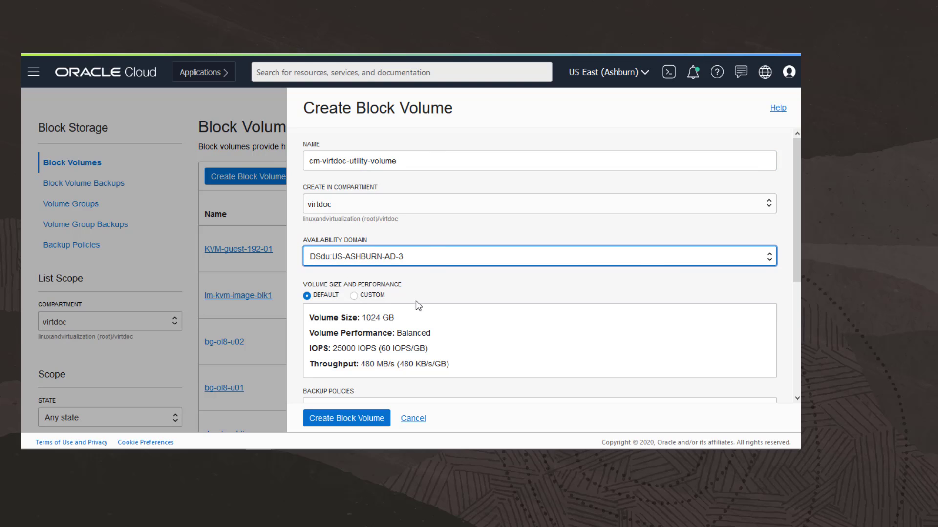
Step: Give cm-virtdoc-utility-volume a custom size of 50 GB and create it
{"action": "left_click", "coordinate": [353, 295]}
{"action": "left_click_drag", "start_coordinate": [345, 336], "coordinate": [304, 336]}
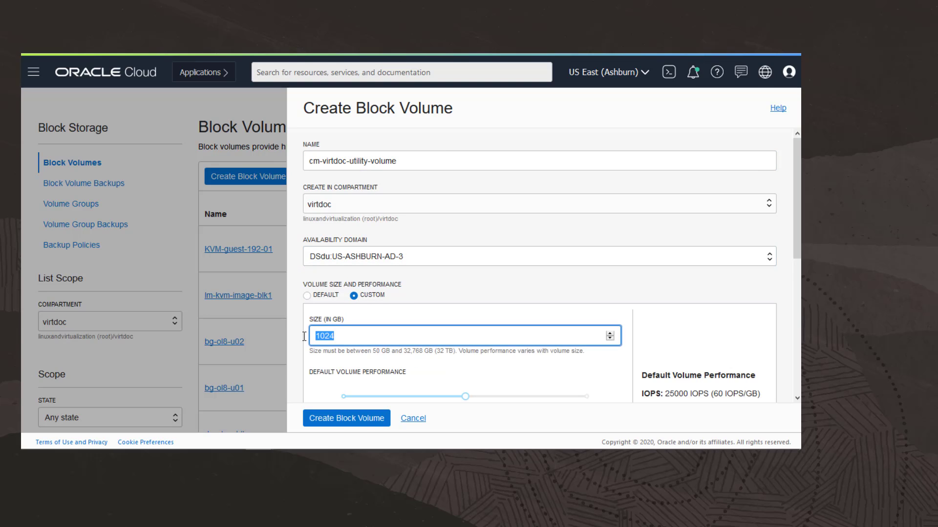
{"action": "type", "text": "50"}
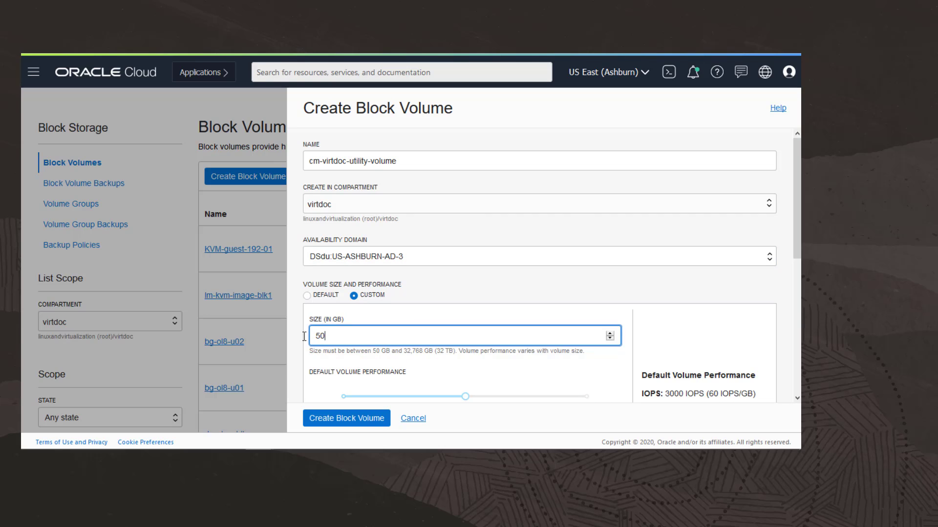
{"action": "left_click", "coordinate": [337, 420]}
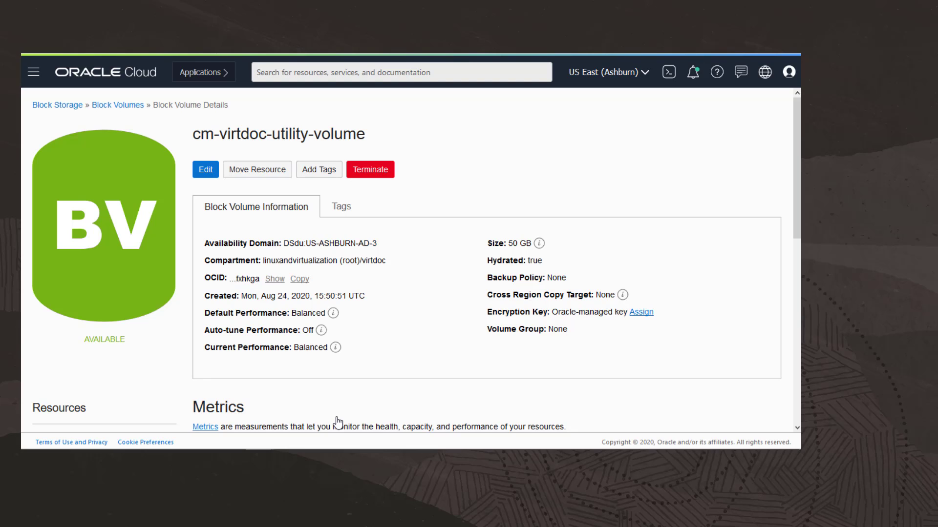
Step: Open the attached block volumes of the KVM-Host-192 compute instance
{"action": "left_click", "coordinate": [33, 73]}
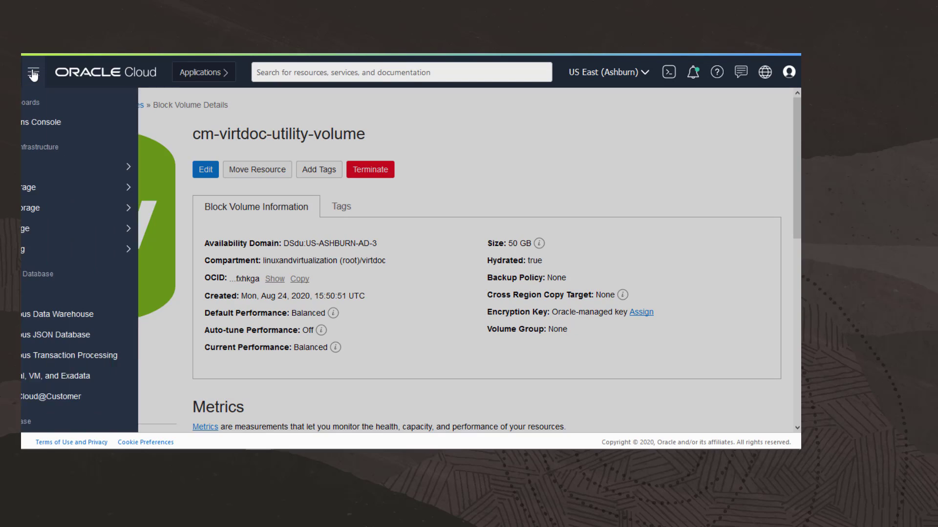
{"action": "mouse_move", "coordinate": [63, 171]}
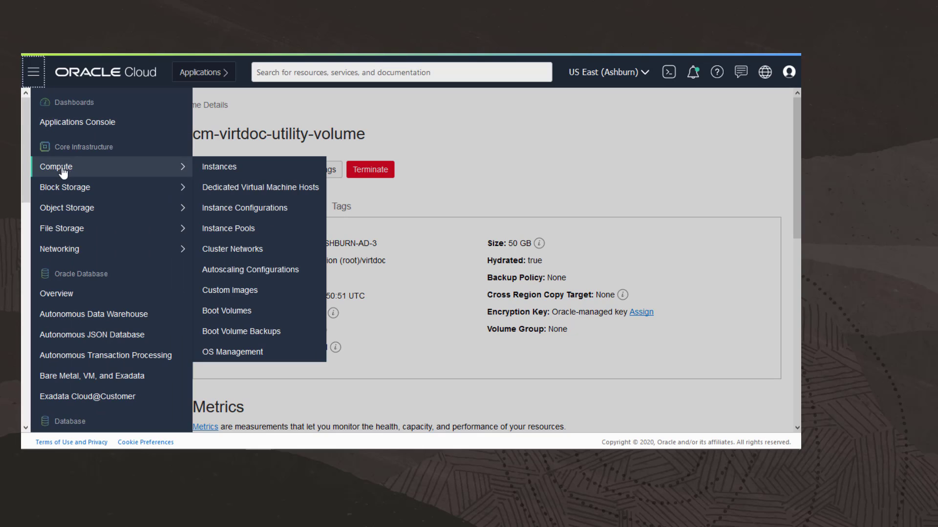
{"action": "left_click", "coordinate": [214, 168]}
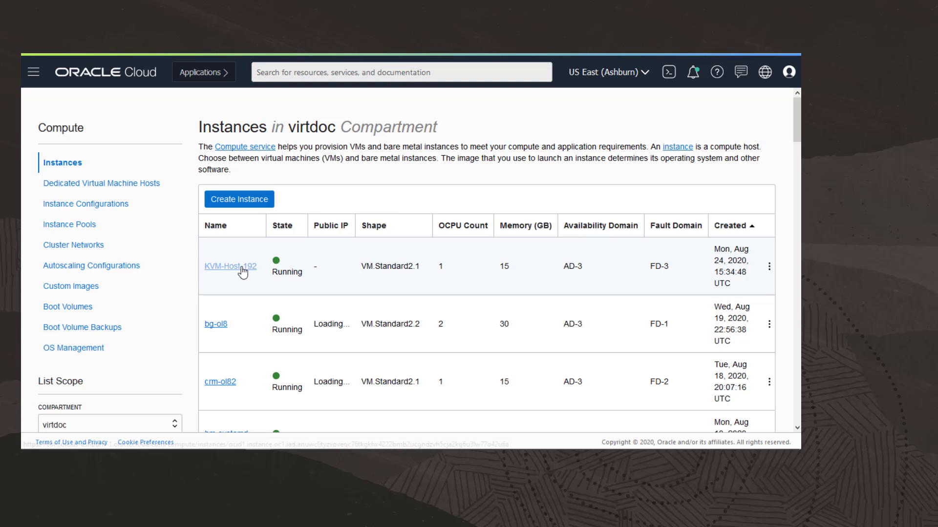
{"action": "left_click", "coordinate": [243, 271]}
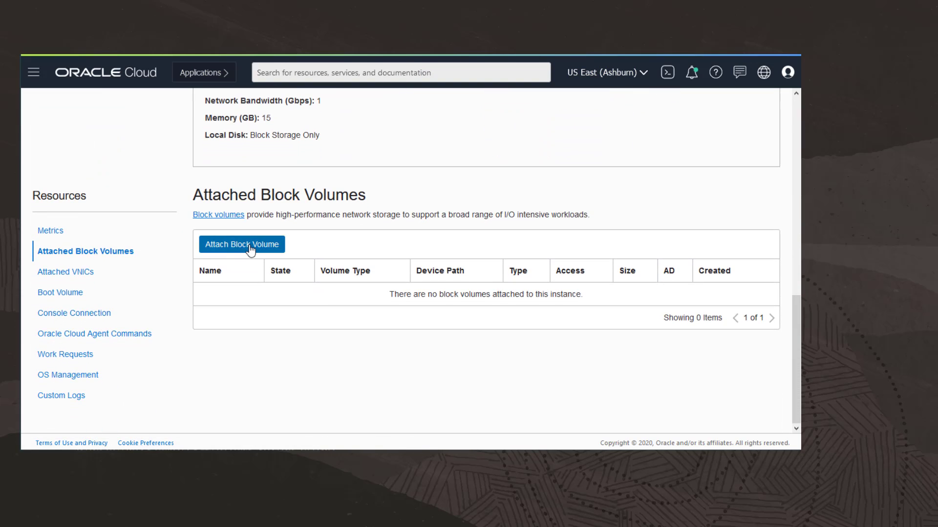
Step: Attach the block volume KVM-guest-192-01 to the instance with the iSCSI attachment type and dismiss the notice
{"action": "left_click", "coordinate": [251, 249]}
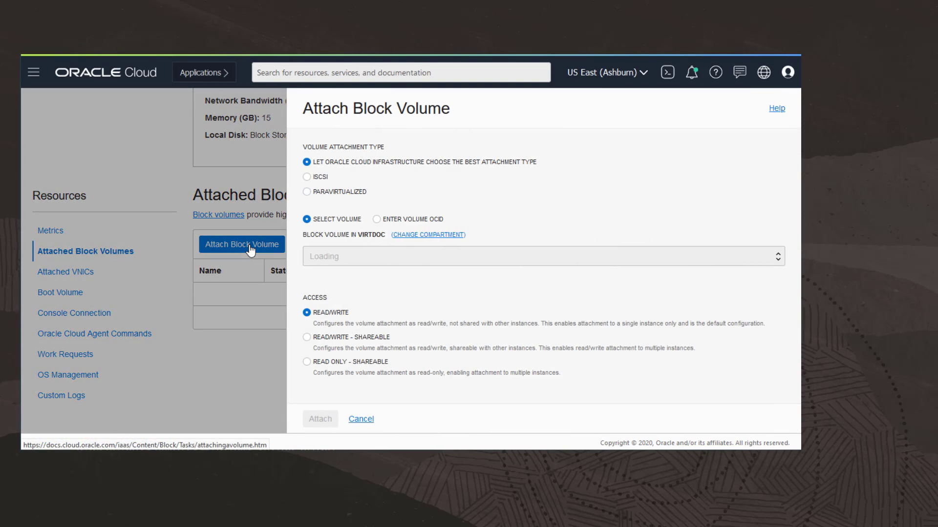
{"action": "left_click", "coordinate": [306, 177]}
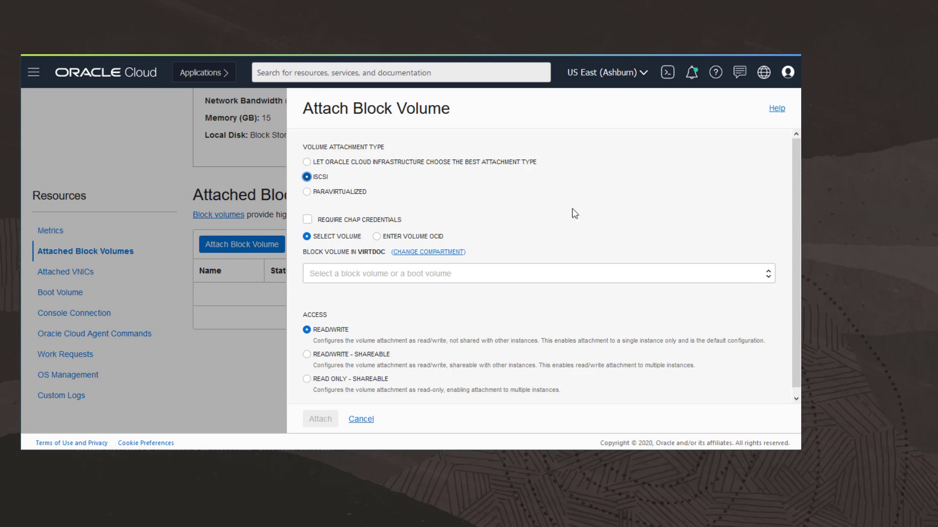
{"action": "left_click", "coordinate": [769, 276]}
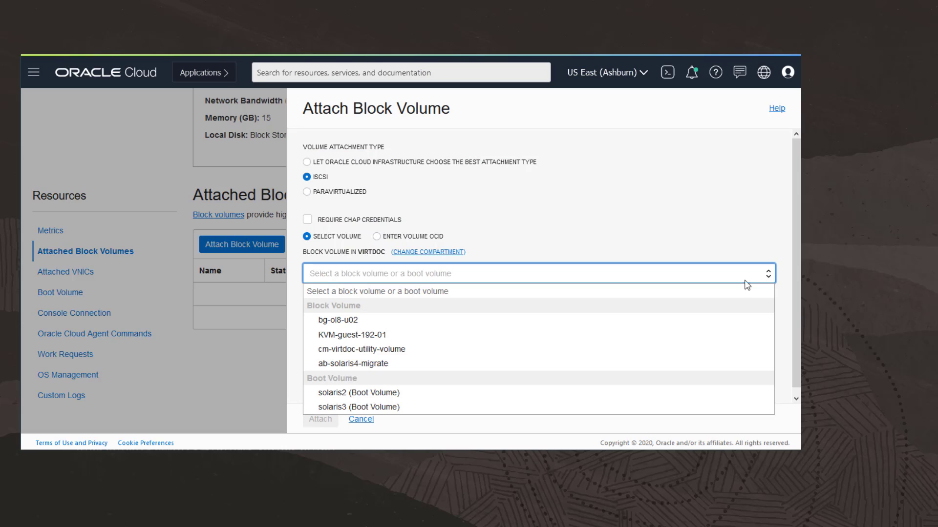
{"action": "left_click", "coordinate": [549, 334]}
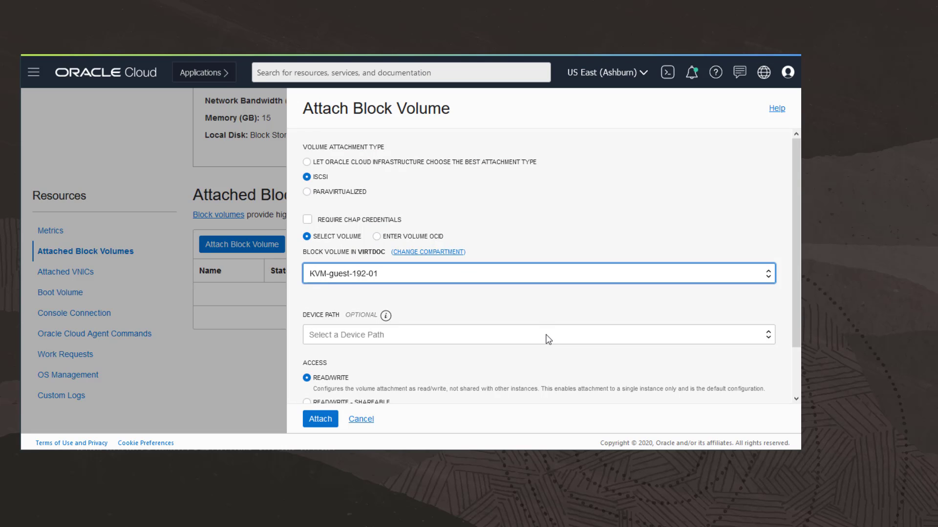
{"action": "left_click", "coordinate": [320, 420]}
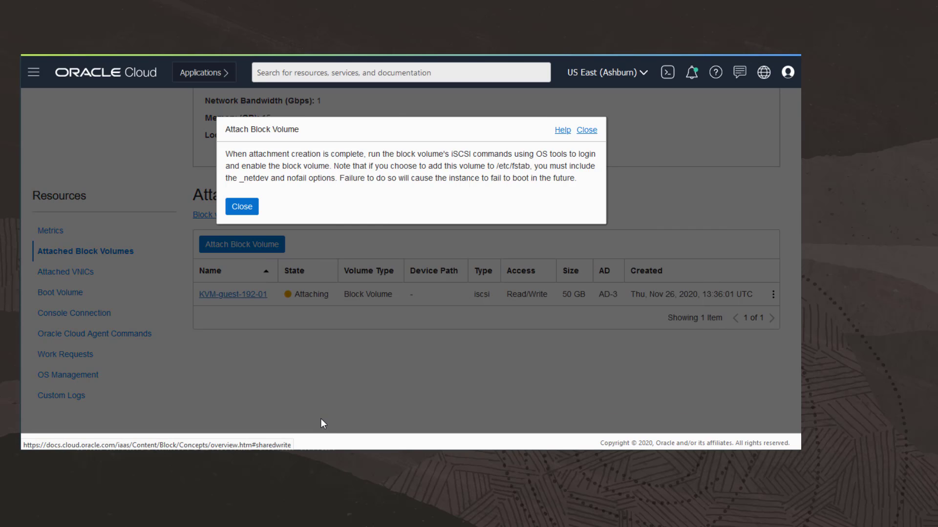
{"action": "left_click", "coordinate": [242, 207]}
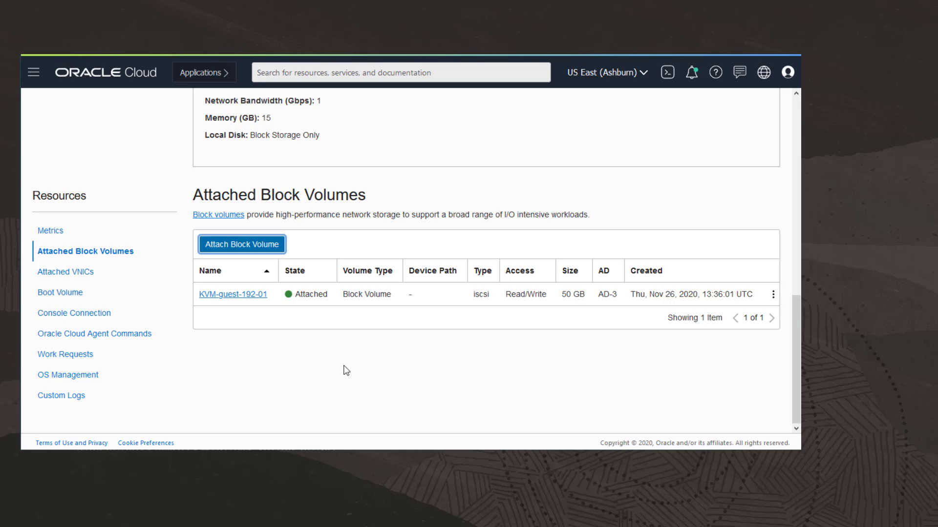
Step: Copy KVM-guest-192-01's iSCSI connecting commands and run them in the kvm-host-192 terminal, then list the disks with sudo fdisk -l
{"action": "left_click", "coordinate": [774, 296]}
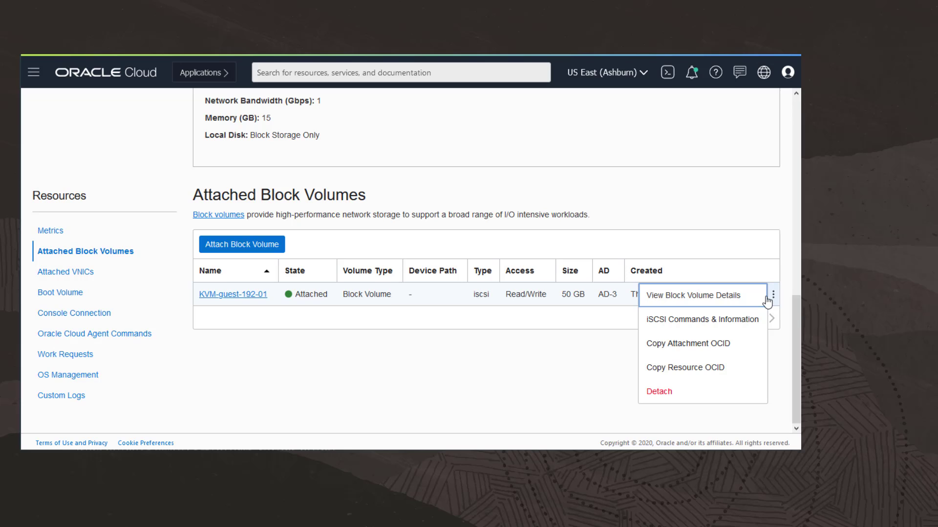
{"action": "left_click", "coordinate": [731, 320]}
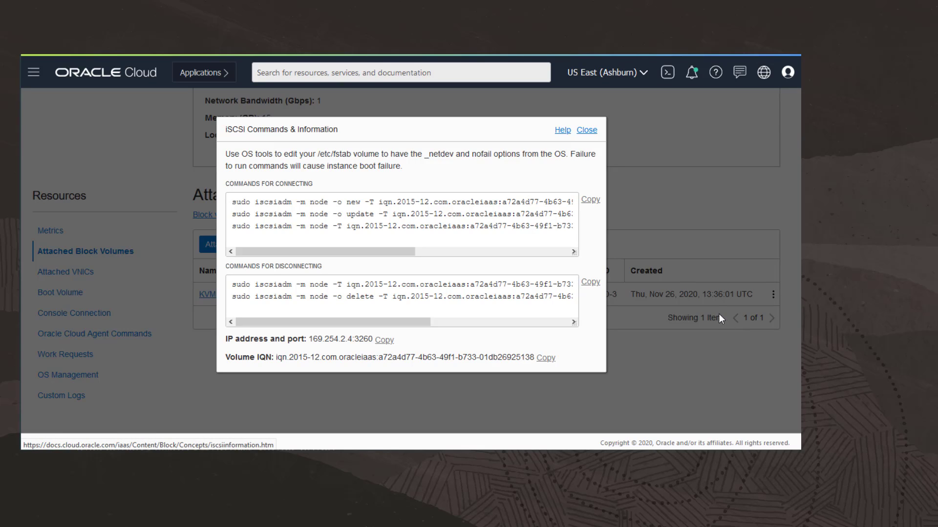
{"action": "left_click", "coordinate": [590, 204]}
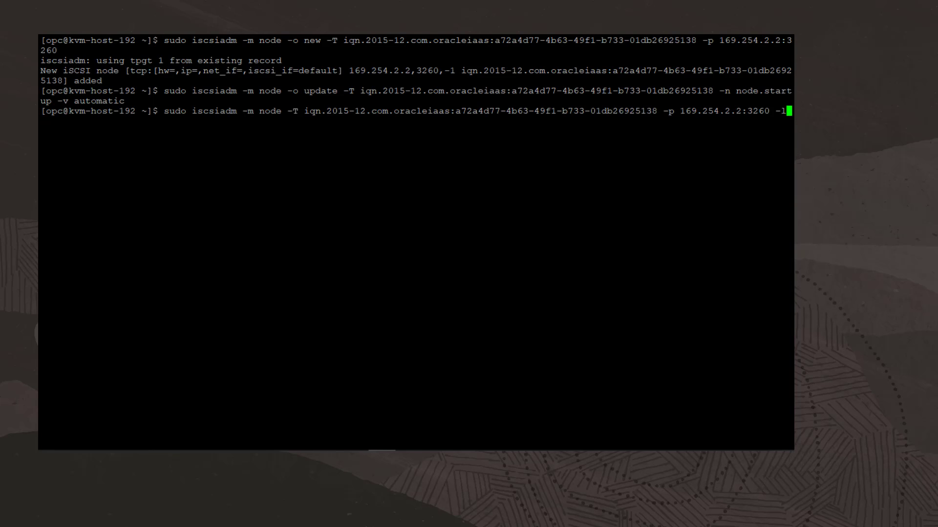
{"action": "key", "text": "Return"}
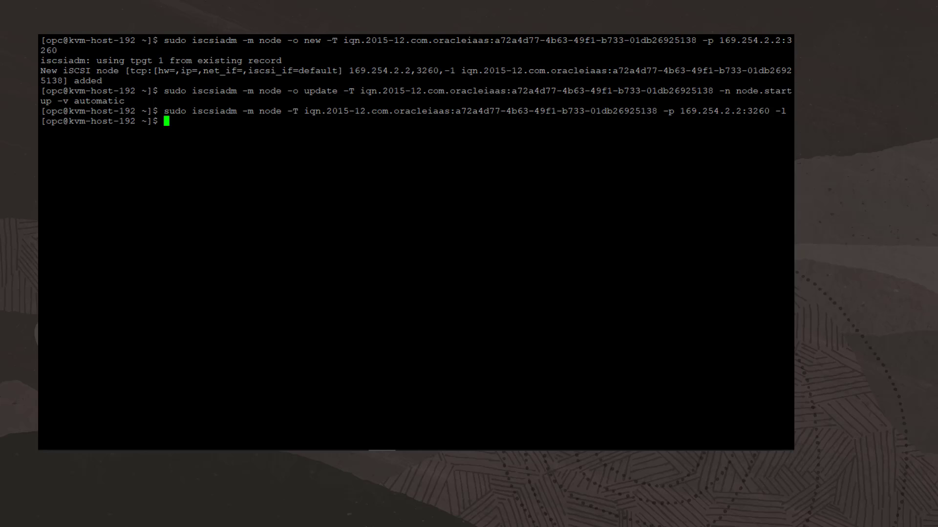
{"action": "type", "text": "sudo fdisk -l"}
{"action": "key", "text": "Return"}
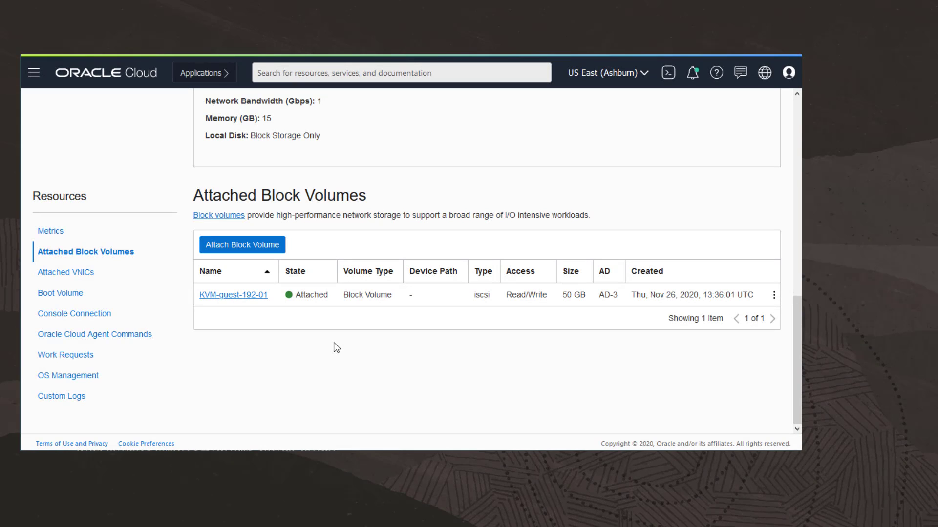
Step: Back in the Oracle Cloud console, attach cm-virtdoc-utility-volume to the instance with the iSCSI attachment type and dismiss the notice
{"action": "left_click", "coordinate": [248, 248]}
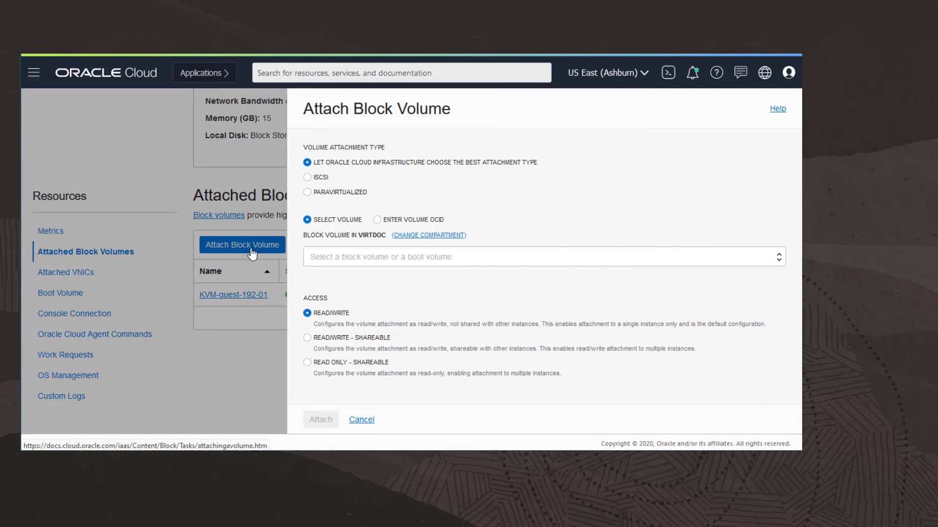
{"action": "left_click", "coordinate": [307, 177]}
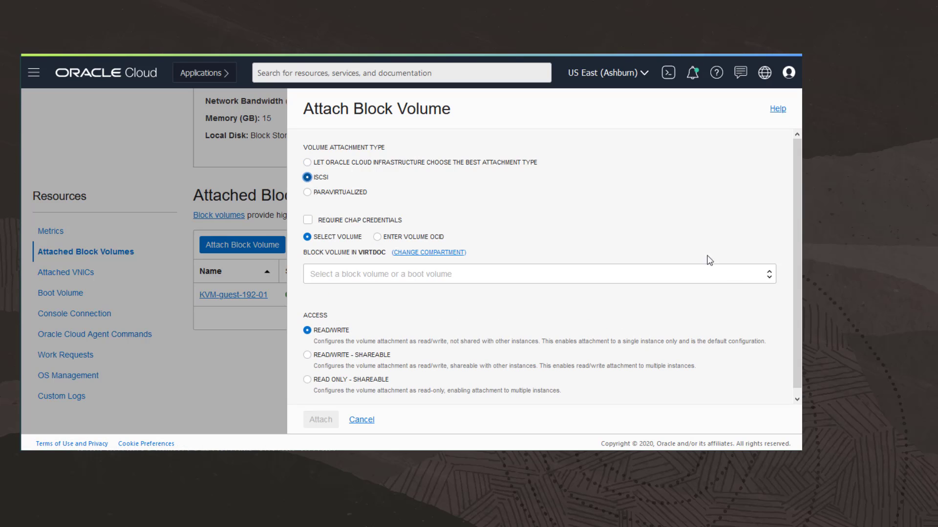
{"action": "left_click", "coordinate": [771, 275]}
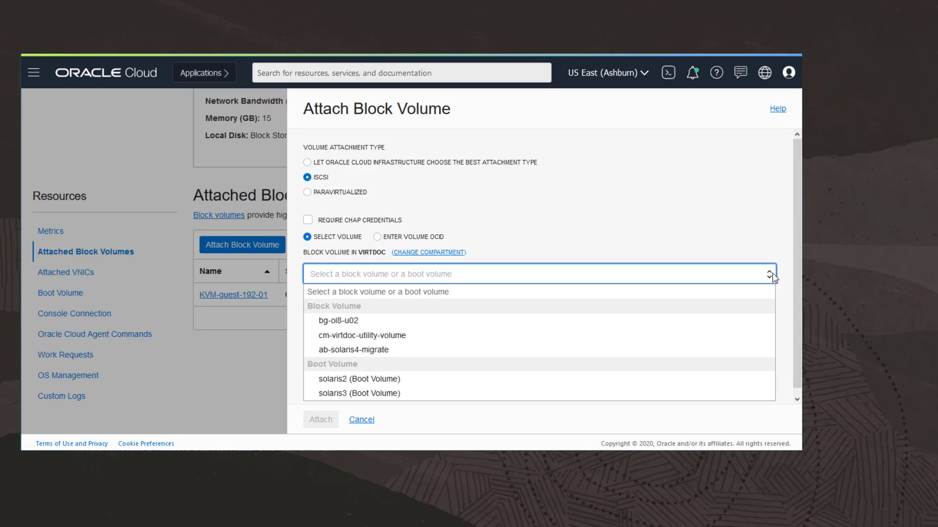
{"action": "left_click", "coordinate": [718, 340]}
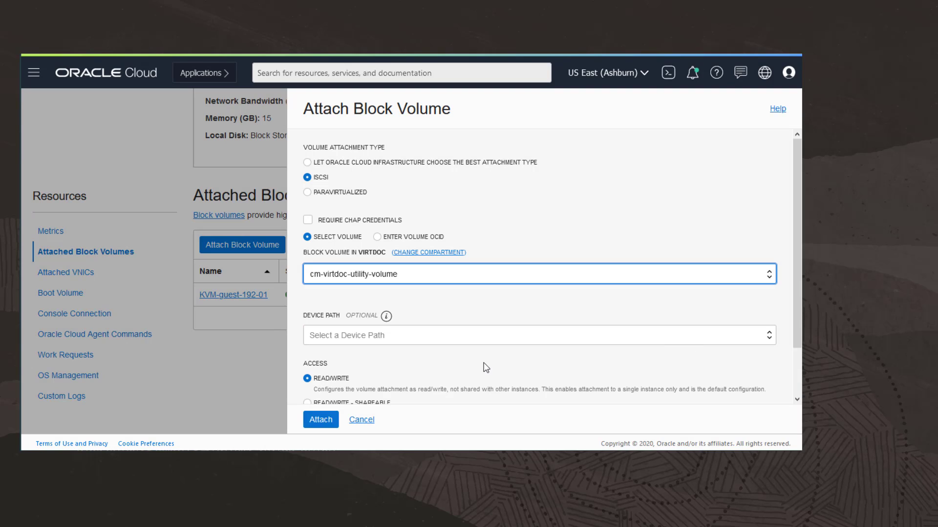
{"action": "left_click", "coordinate": [320, 421]}
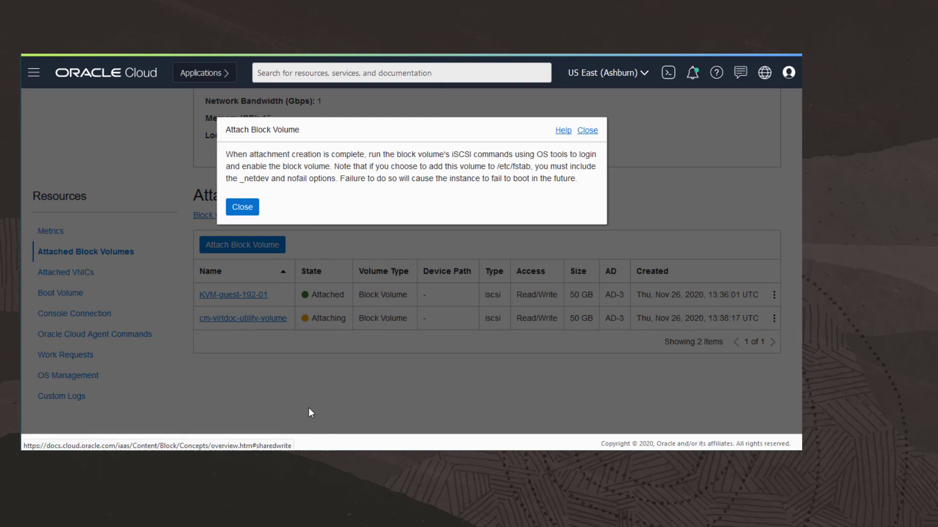
{"action": "left_click", "coordinate": [242, 207]}
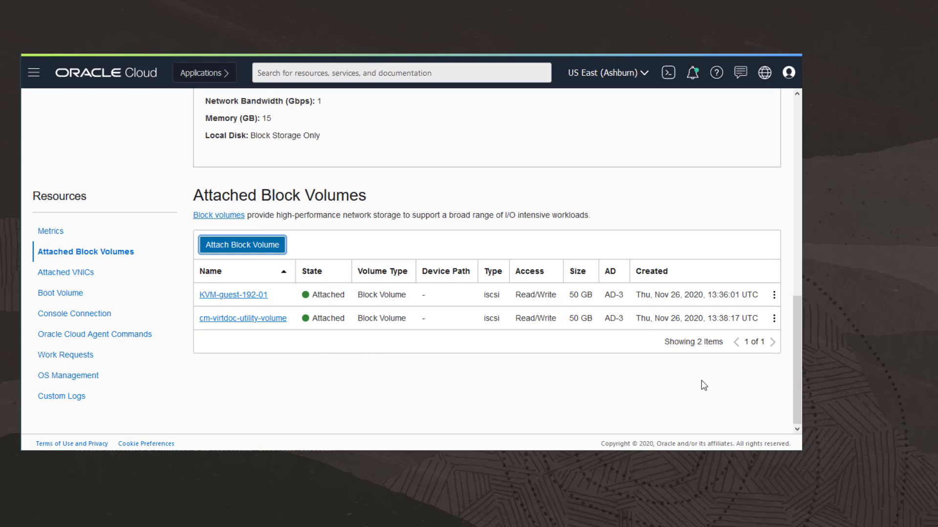
Step: Copy cm-virtdoc-utility-volume's iSCSI connecting commands and run them in the cleared kvm-host-192 terminal
{"action": "left_click", "coordinate": [774, 319]}
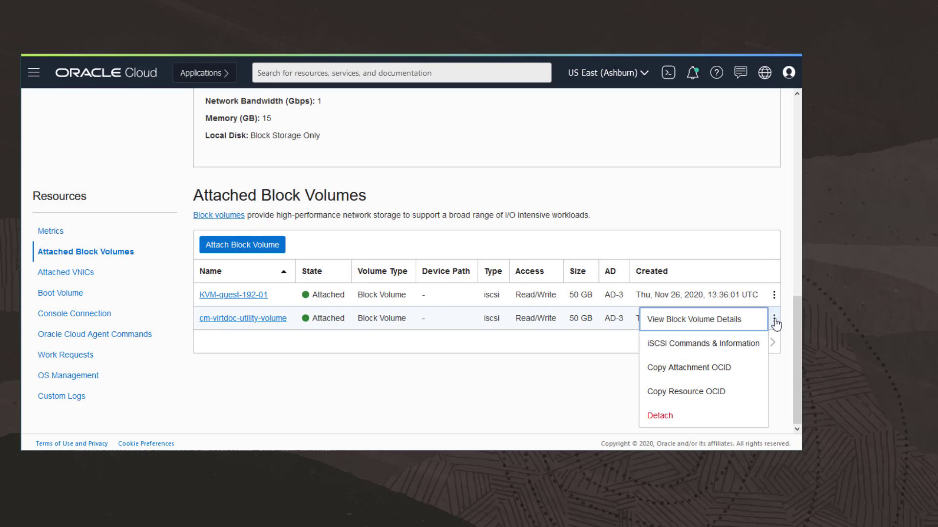
{"action": "left_click", "coordinate": [727, 344]}
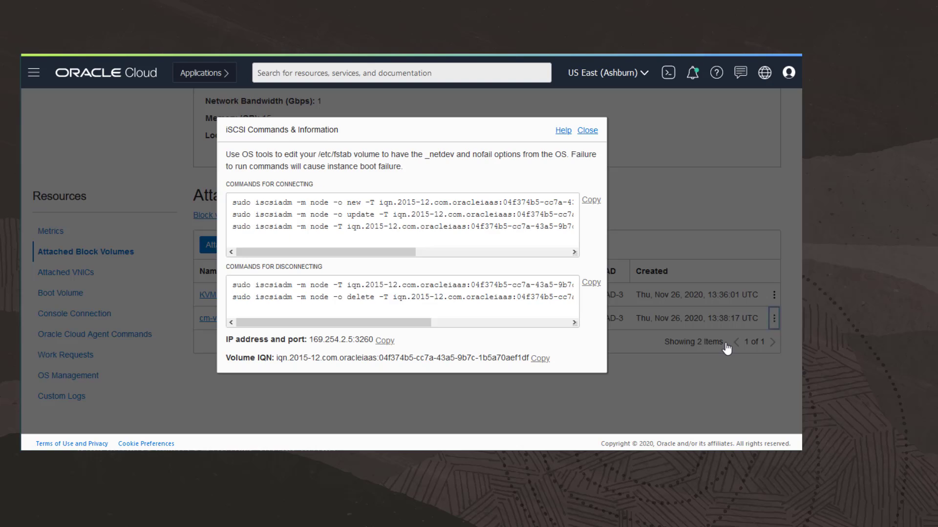
{"action": "left_click", "coordinate": [591, 201]}
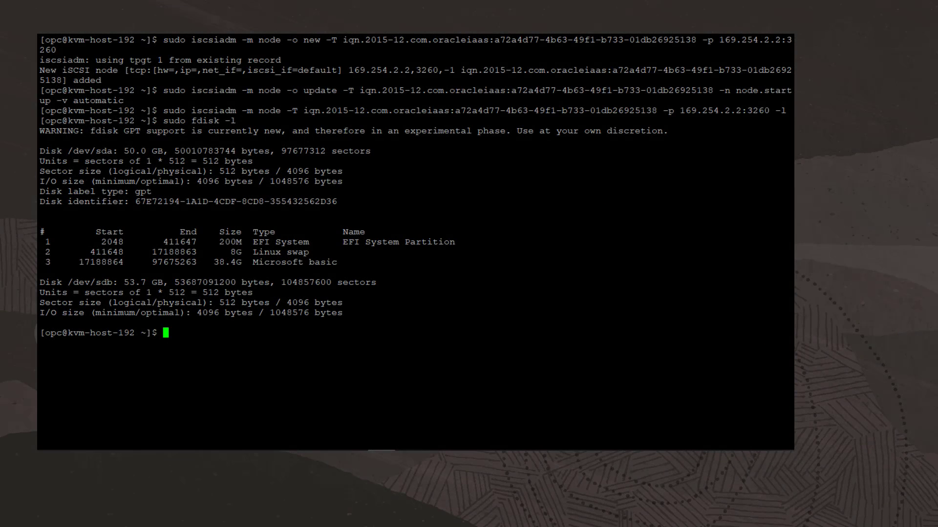
{"action": "type", "text": "clear"}
{"action": "key", "text": "Return"}
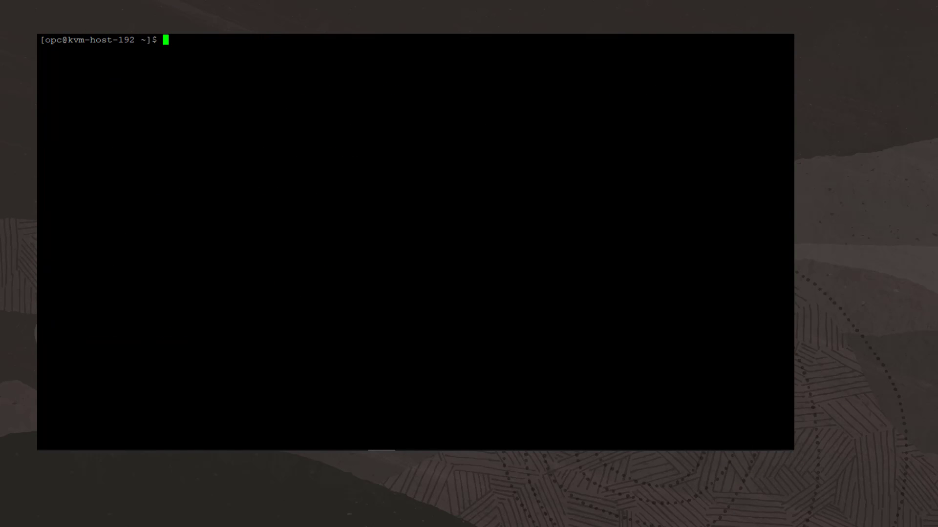
{"action": "key", "text": "shift+Insert"}
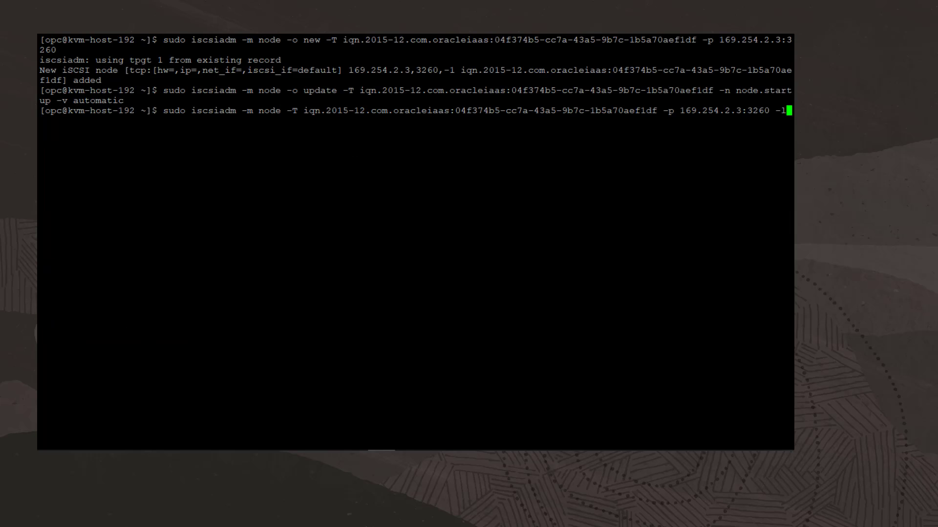
{"action": "key", "text": "Return"}
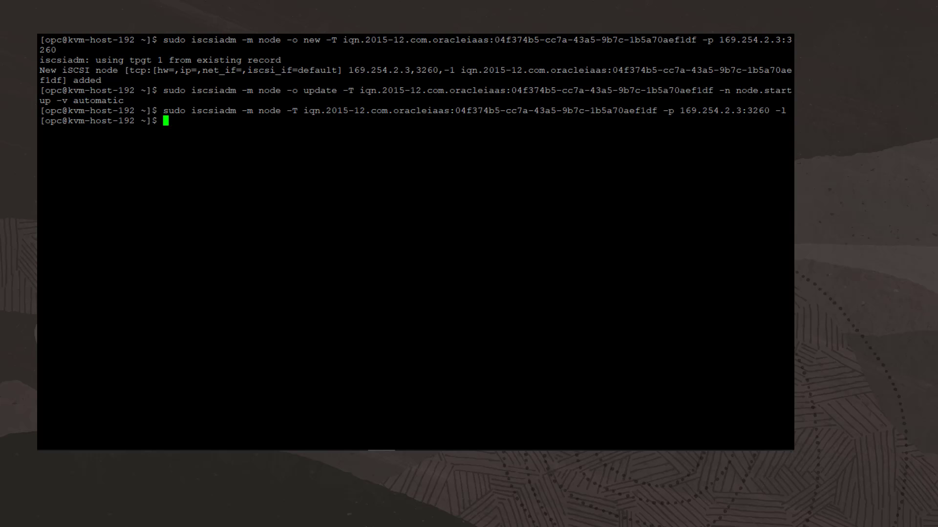
Step: List the disks with sudo fdisk -l, and create a 50 GB volume with sudo oci-iscsi-config --create-volume 50 --volume-name kvm-guest-192-vol3
{"action": "type", "text": "sudo fdisk -l"}
{"action": "key", "text": "Return"}
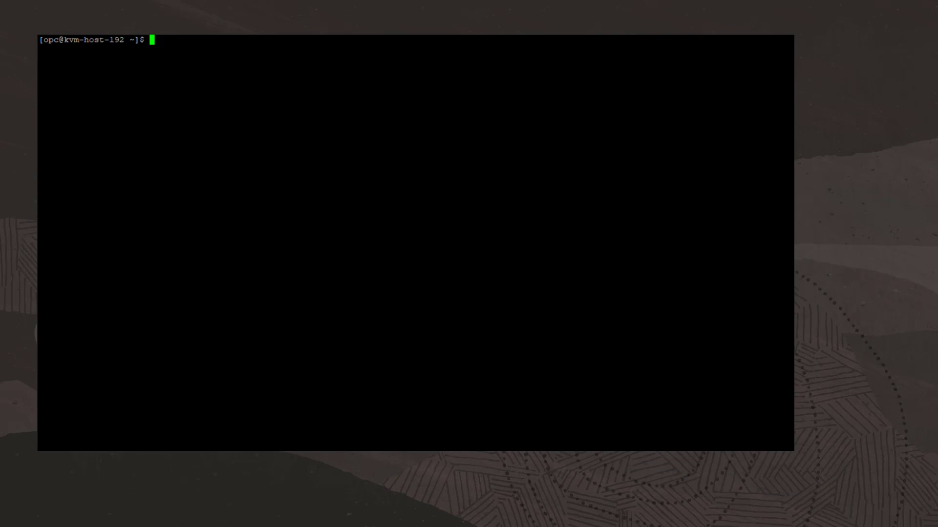
{"action": "type", "text": "sudo oci-iscsi-config"}
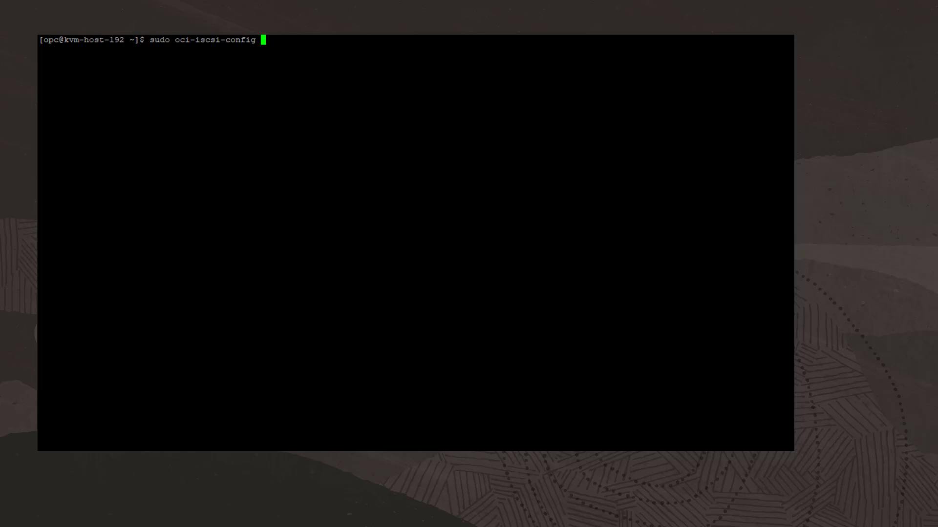
{"action": "type", "text": " --create-volume 50 --volume-name"}
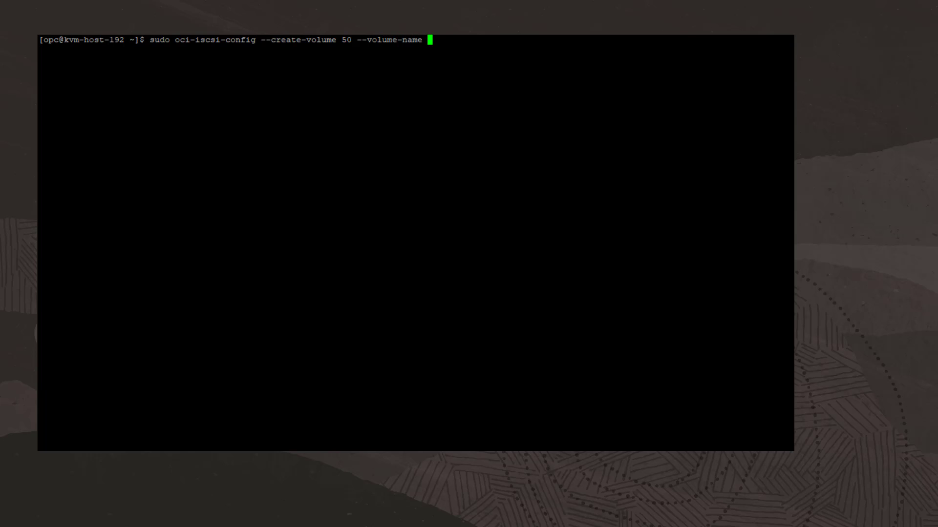
{"action": "type", "text": " kvm-guest-192-vol3"}
{"action": "key", "text": "Return"}
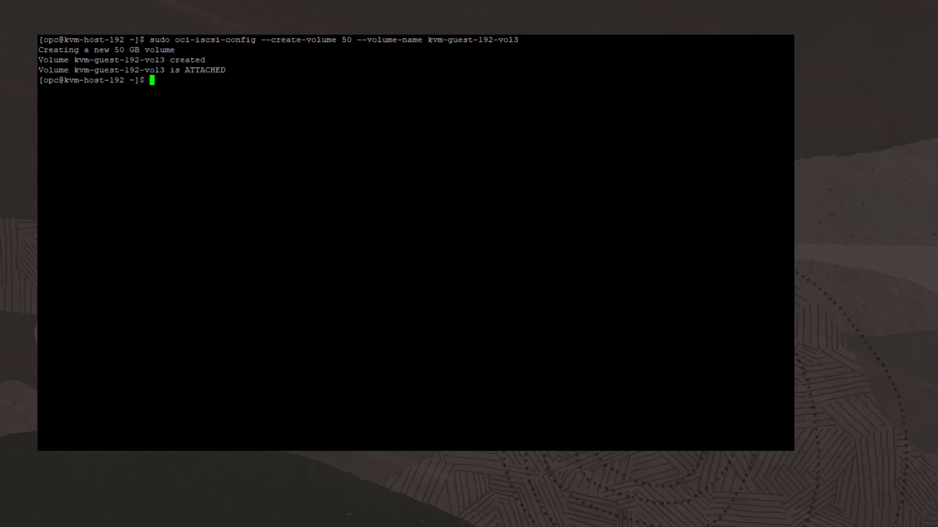
Step: Clear the terminal and list the disks with sudo fdisk -l, and view the instance's attached block volumes in the Oracle Cloud console
{"action": "type", "text": "clear"}
{"action": "key", "text": "Return"}
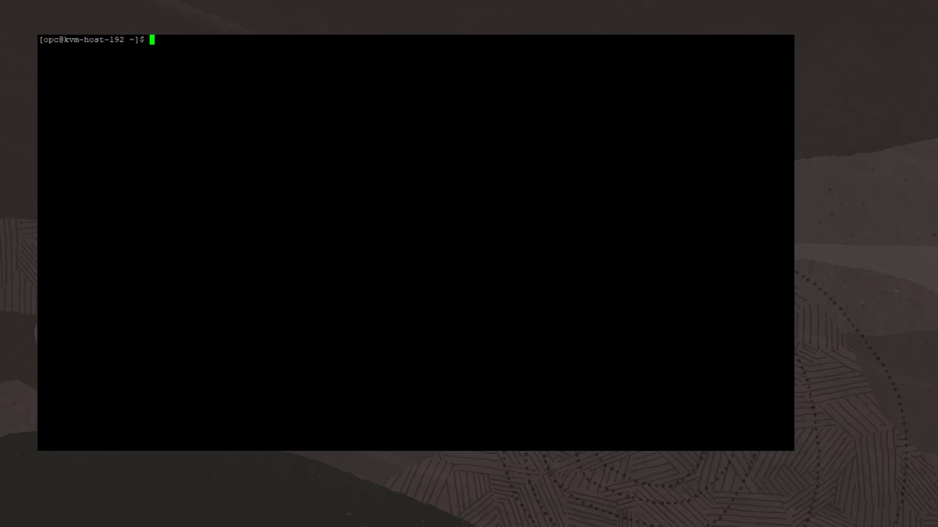
{"action": "type", "text": "sudo fdisk -l"}
{"action": "key", "text": "Return"}
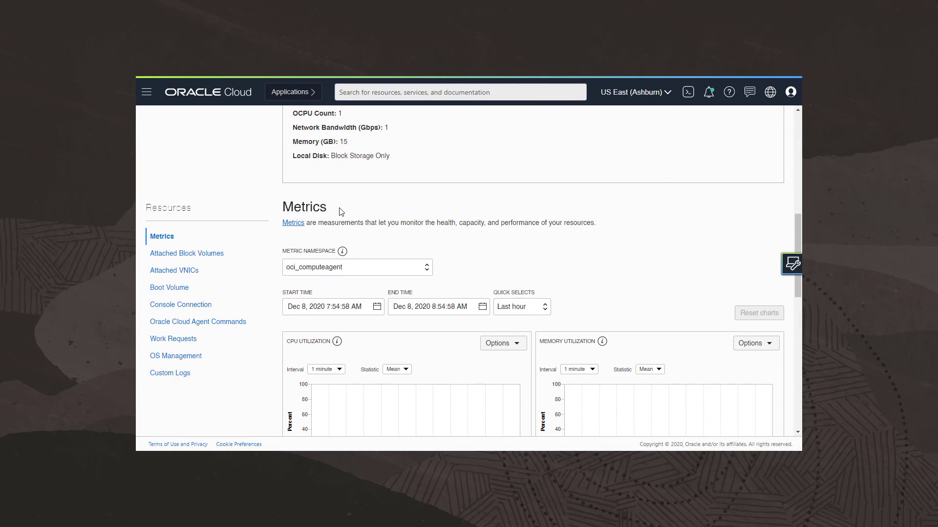
{"action": "left_click", "coordinate": [202, 255]}
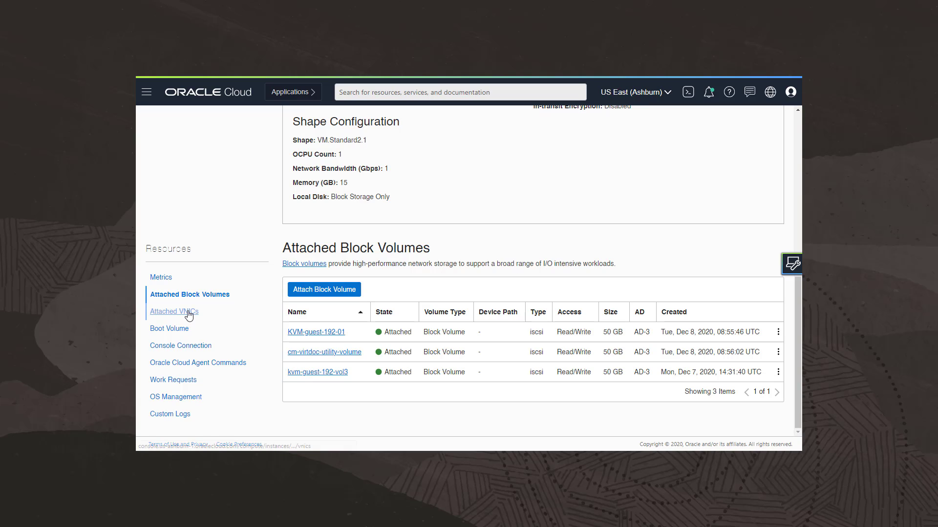
Step: Start a new VNIC for the instance, naming it kvmguest01 and selecting the virtual cloud network VCN-192
{"action": "left_click", "coordinate": [189, 316]}
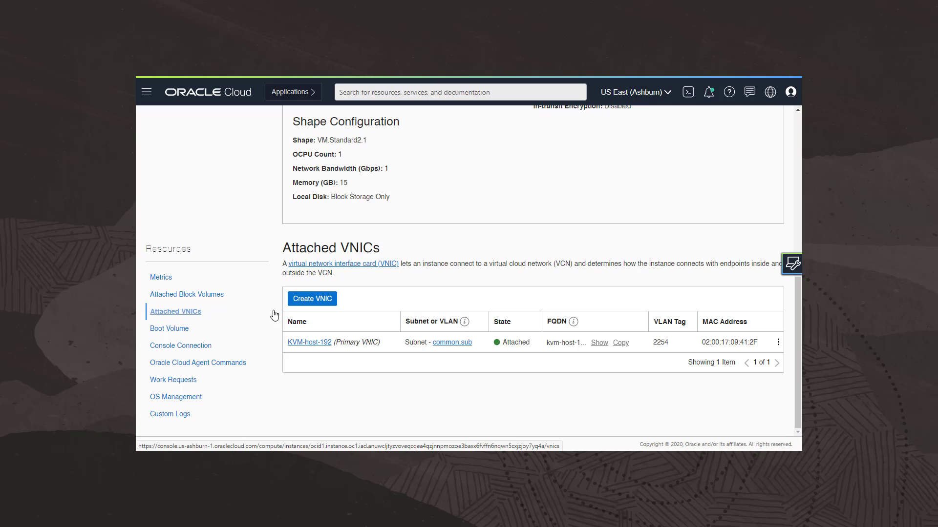
{"action": "left_click", "coordinate": [312, 299]}
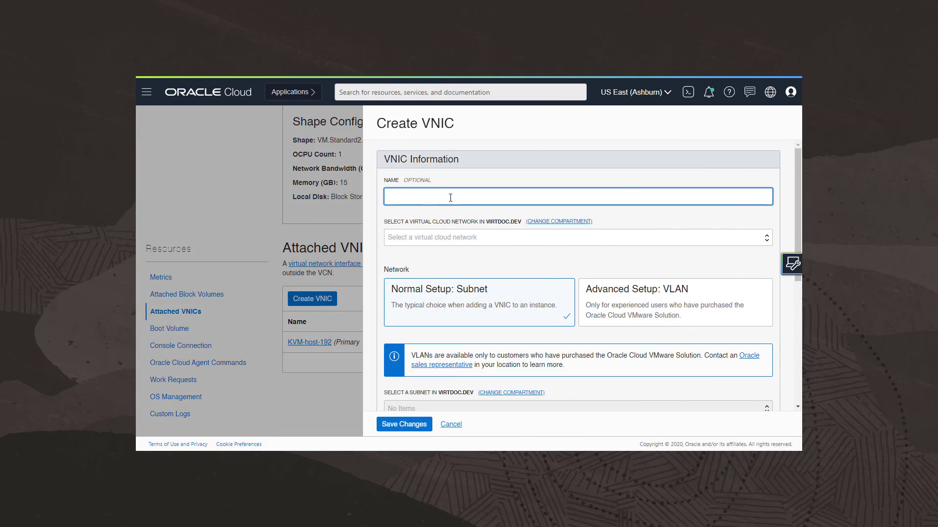
{"action": "type", "text": "kvmguest01"}
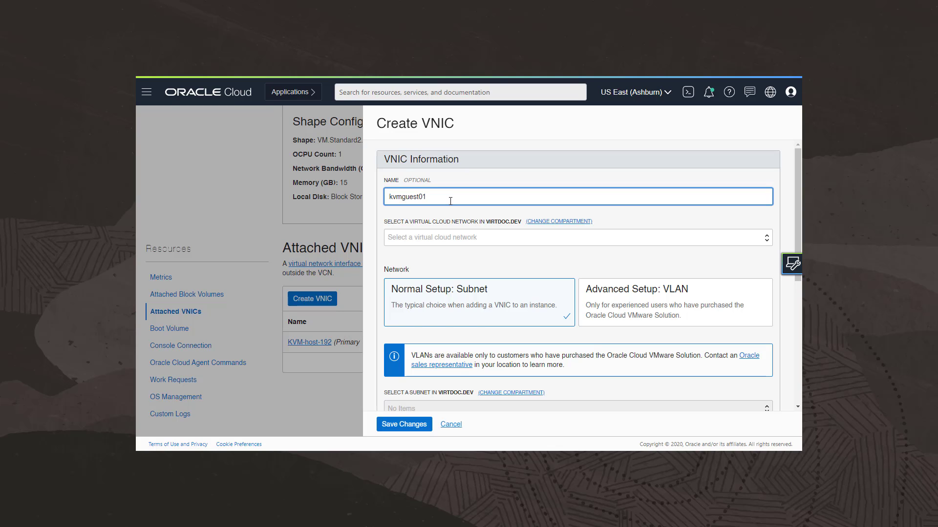
{"action": "left_click", "coordinate": [499, 238]}
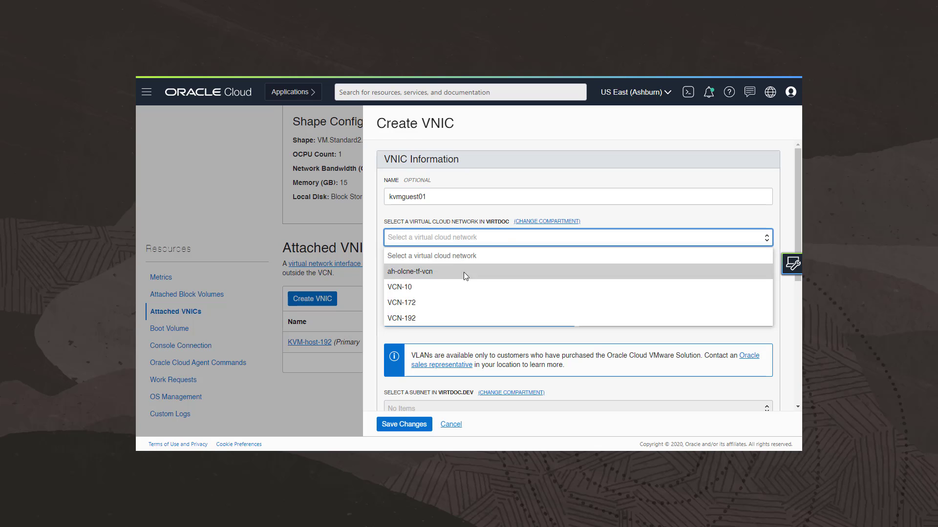
{"action": "left_click", "coordinate": [419, 320]}
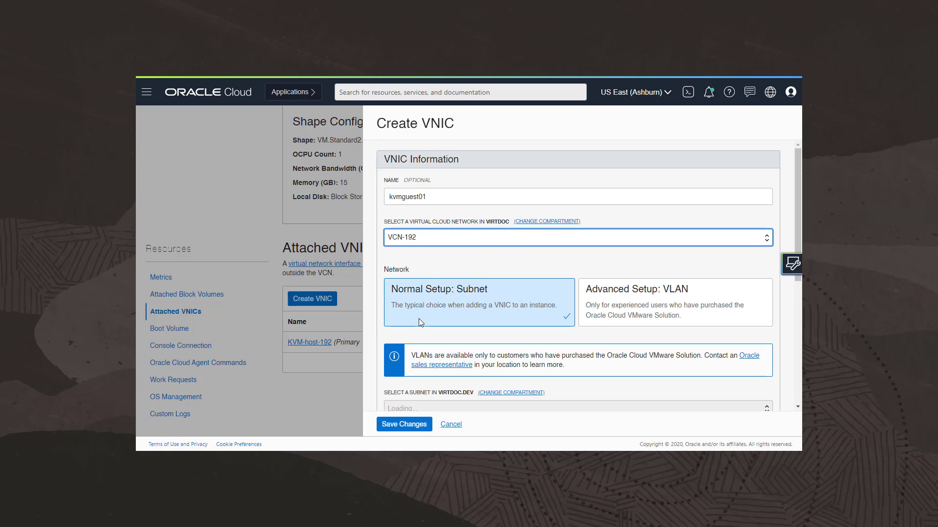
Step: Assign the subnet VCN-192-03 (Regional) to the new VNIC and save it
{"action": "scroll", "coordinate": [505, 266], "scroll_direction": "down", "scroll_amount": 5}
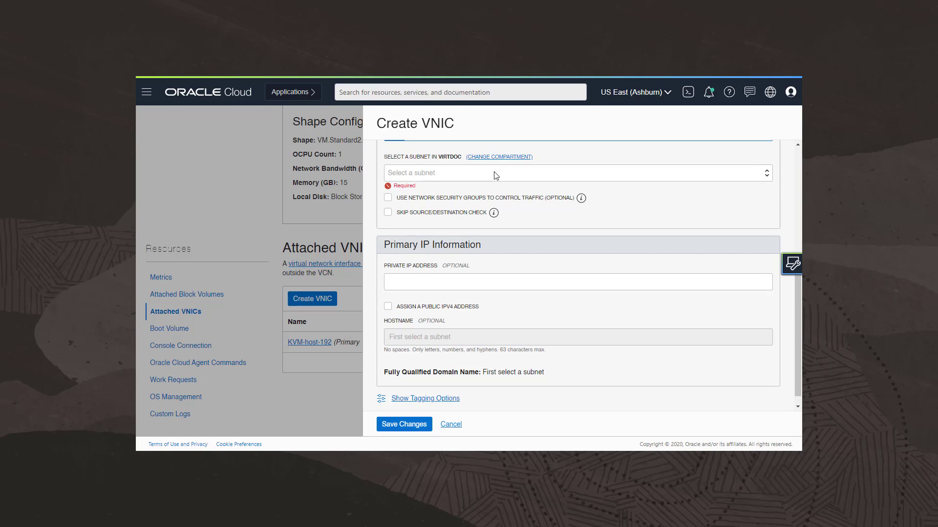
{"action": "left_click", "coordinate": [496, 174]}
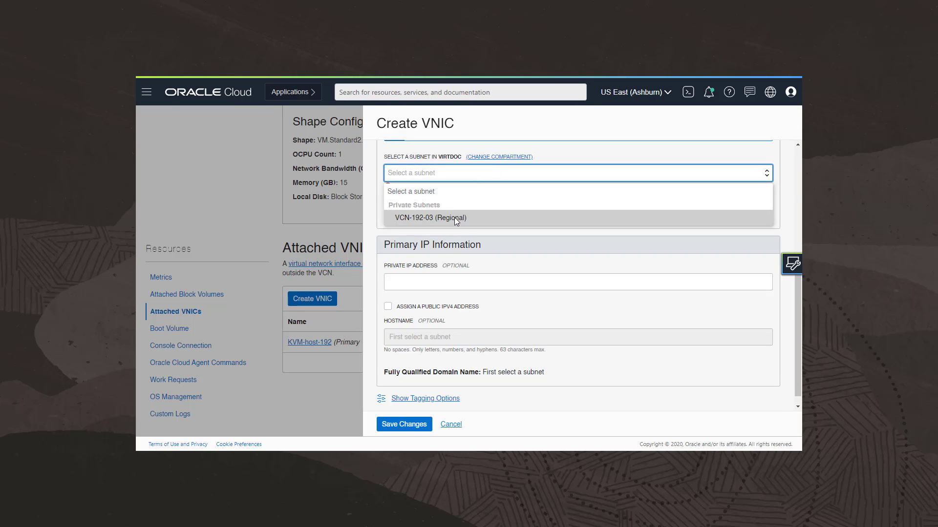
{"action": "left_click", "coordinate": [454, 217]}
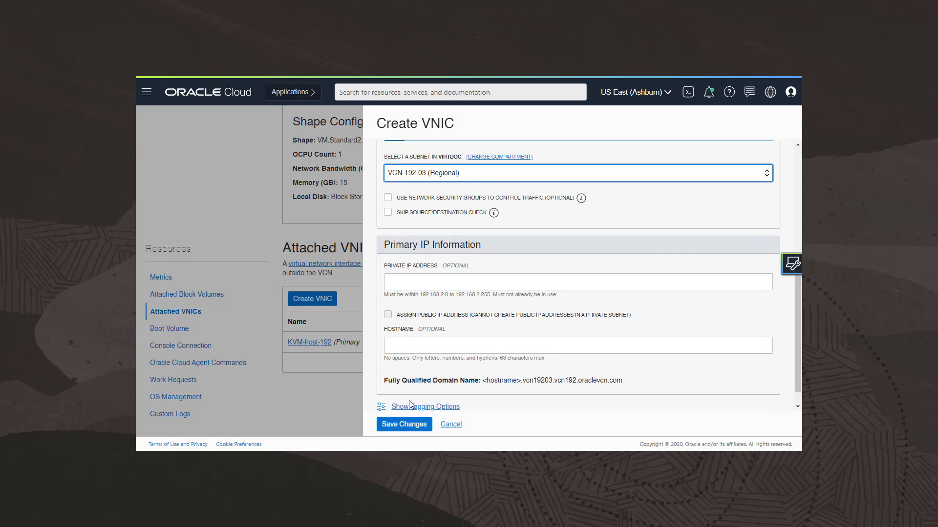
{"action": "left_click", "coordinate": [409, 424]}
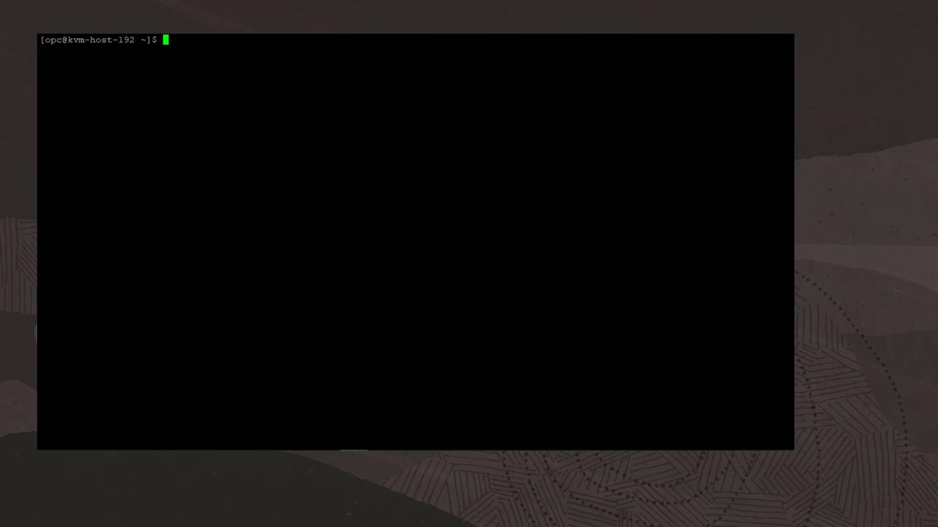
Step: Switch to the kvm-host-192 terminal and list the network interfaces with ip a and the home directory's files with ls
{"action": "type", "text": "ip a"}
{"action": "key", "text": "Return"}
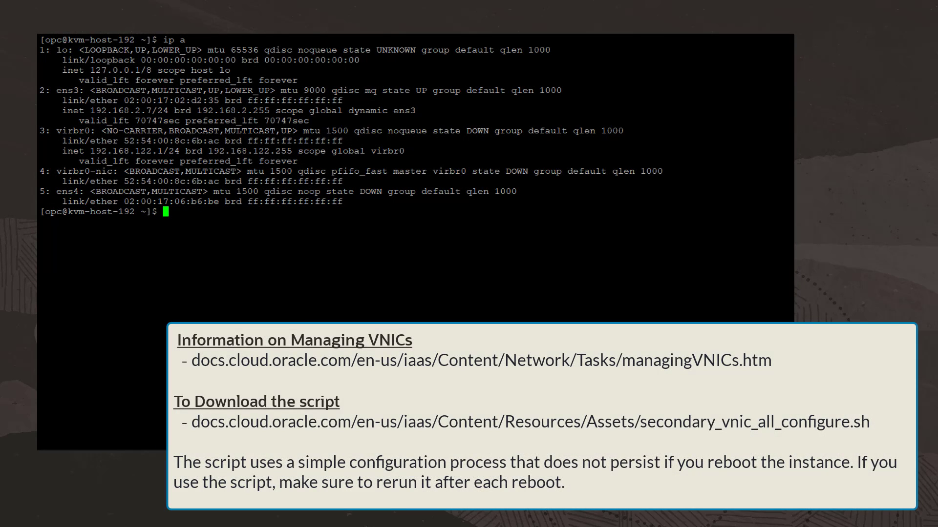
{"action": "type", "text": "ls"}
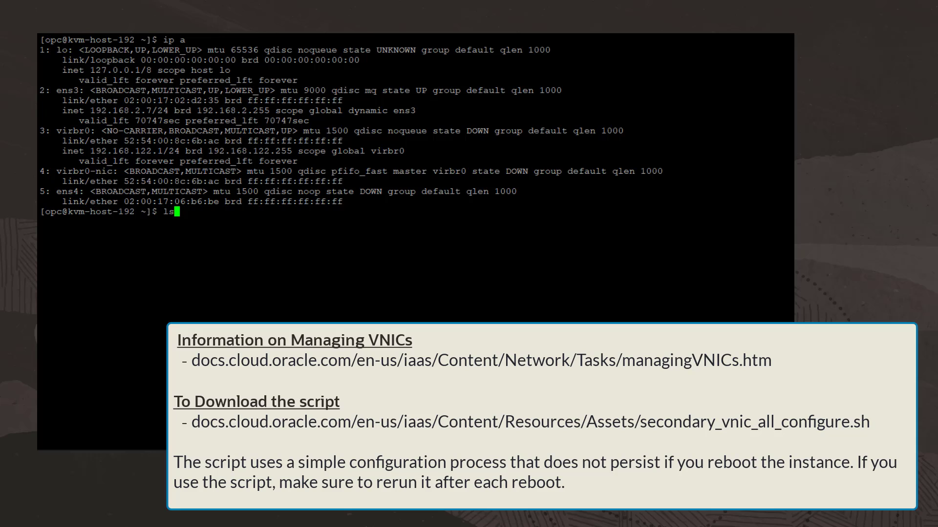
{"action": "key", "text": "Return"}
Step: Configure the secondary VNIC by running sudo ./add_vnic.sh -c, and list the network interfaces again with ip a
{"action": "type", "text": "sudo "}
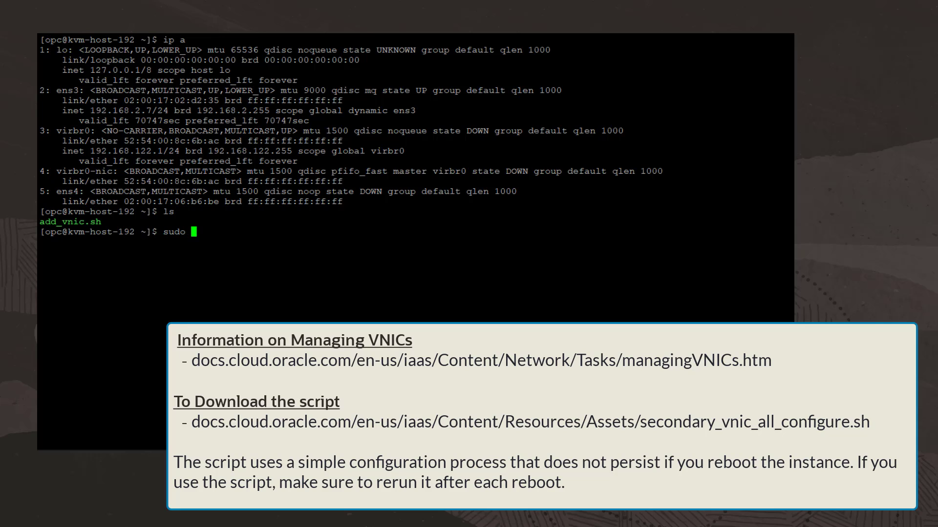
{"action": "type", "text": "./add_vni"}
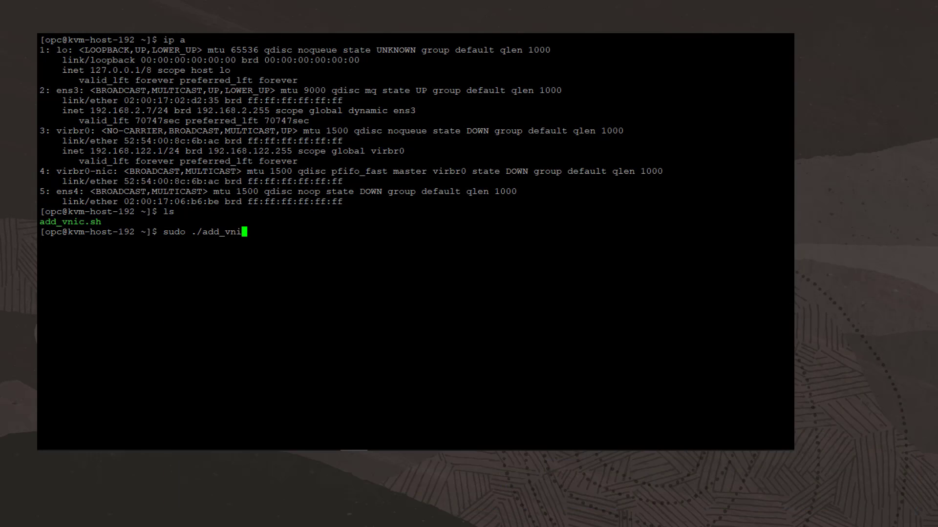
{"action": "type", "text": "c.sh -c"}
{"action": "key", "text": "Return"}
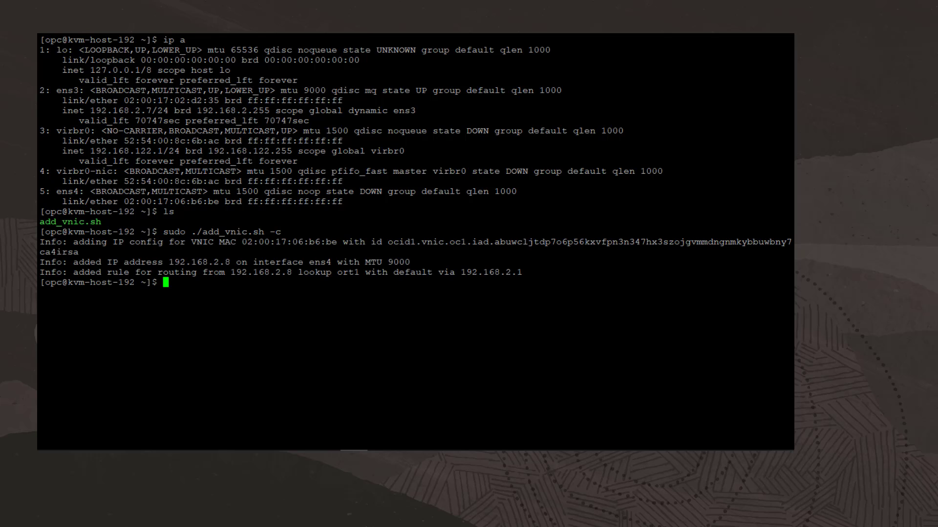
{"action": "type", "text": "ip a"}
{"action": "key", "text": "Return"}
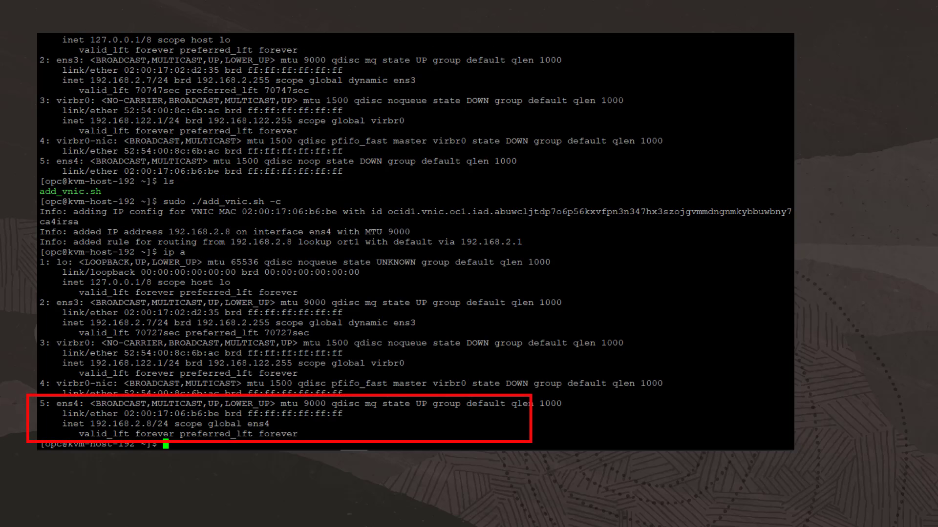